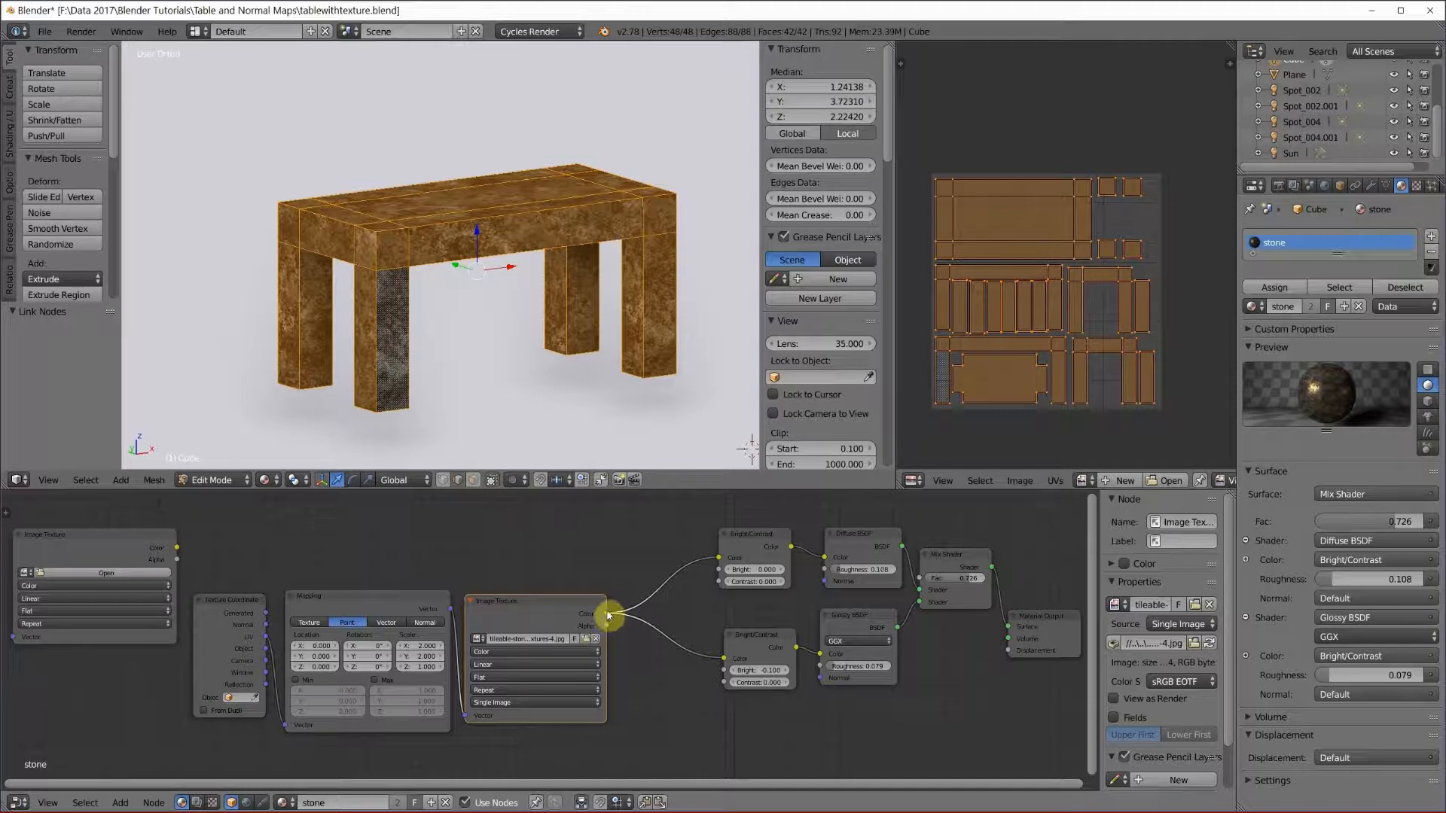
Step: Try linking the stone image texture's Color output directly to the Material Output's Displacement, and remove that link again
drag(607, 614, 1010, 649)
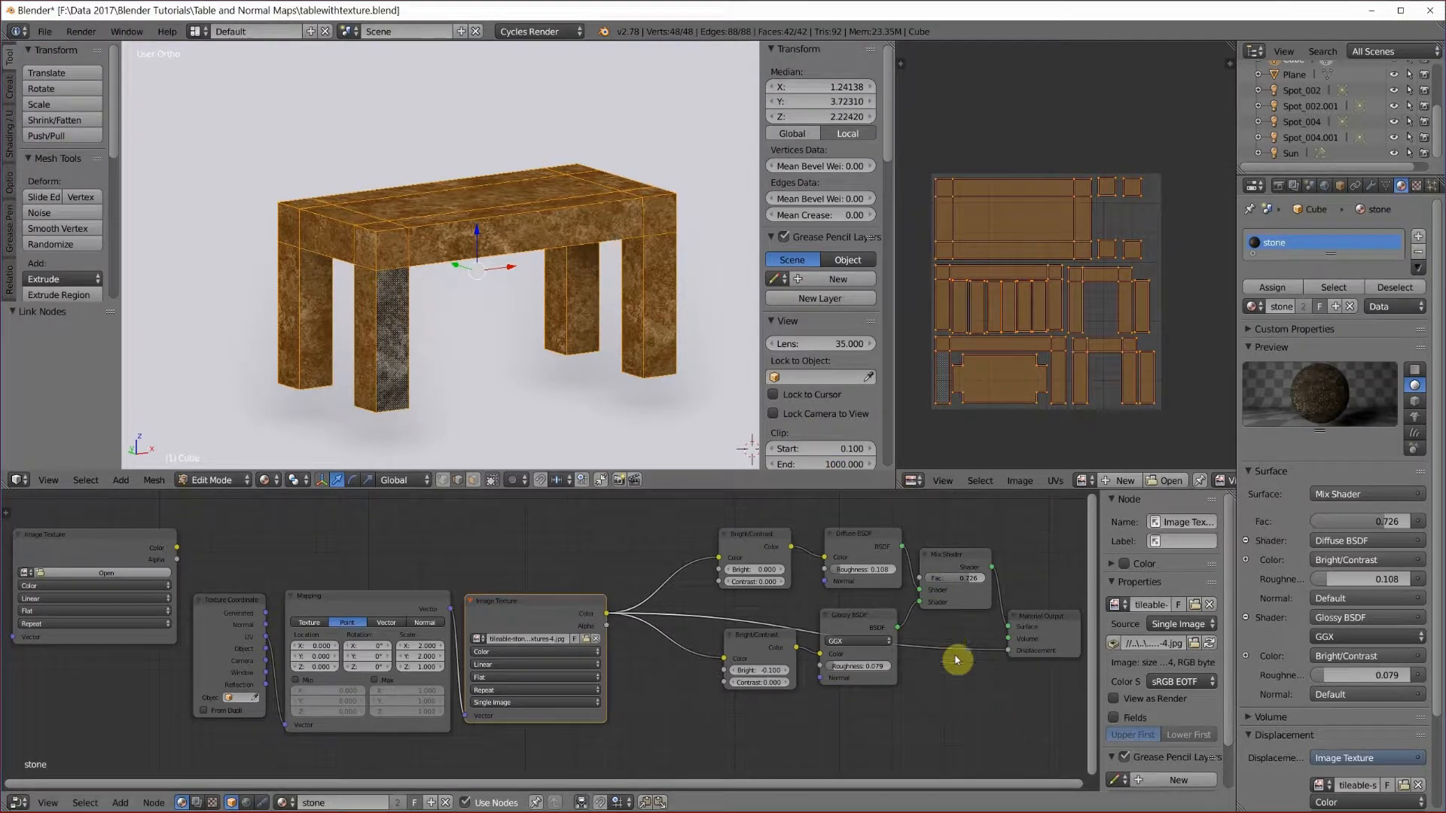
drag(1007, 653, 644, 644)
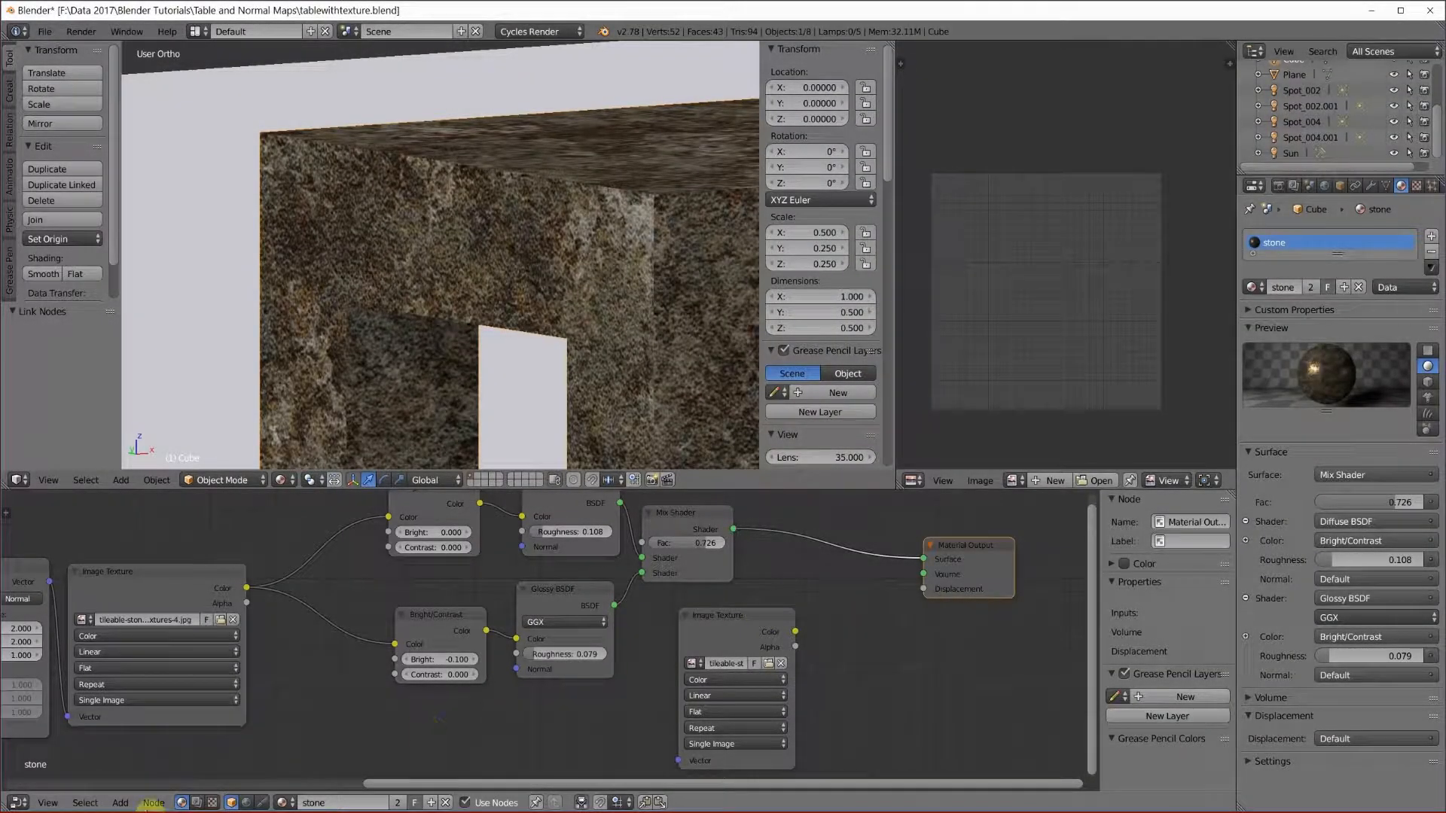
click(120, 803)
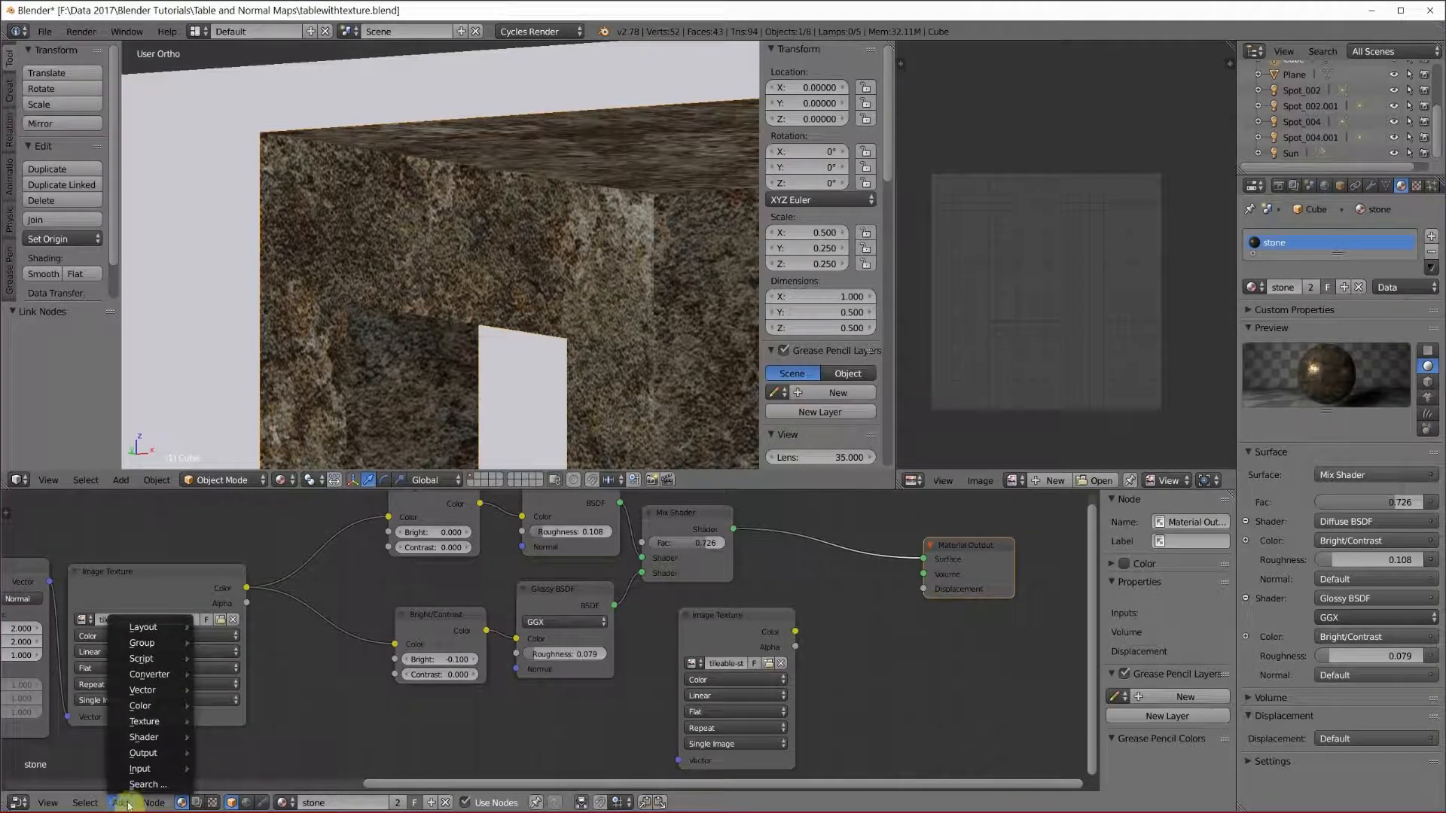
mouse_move(153, 730)
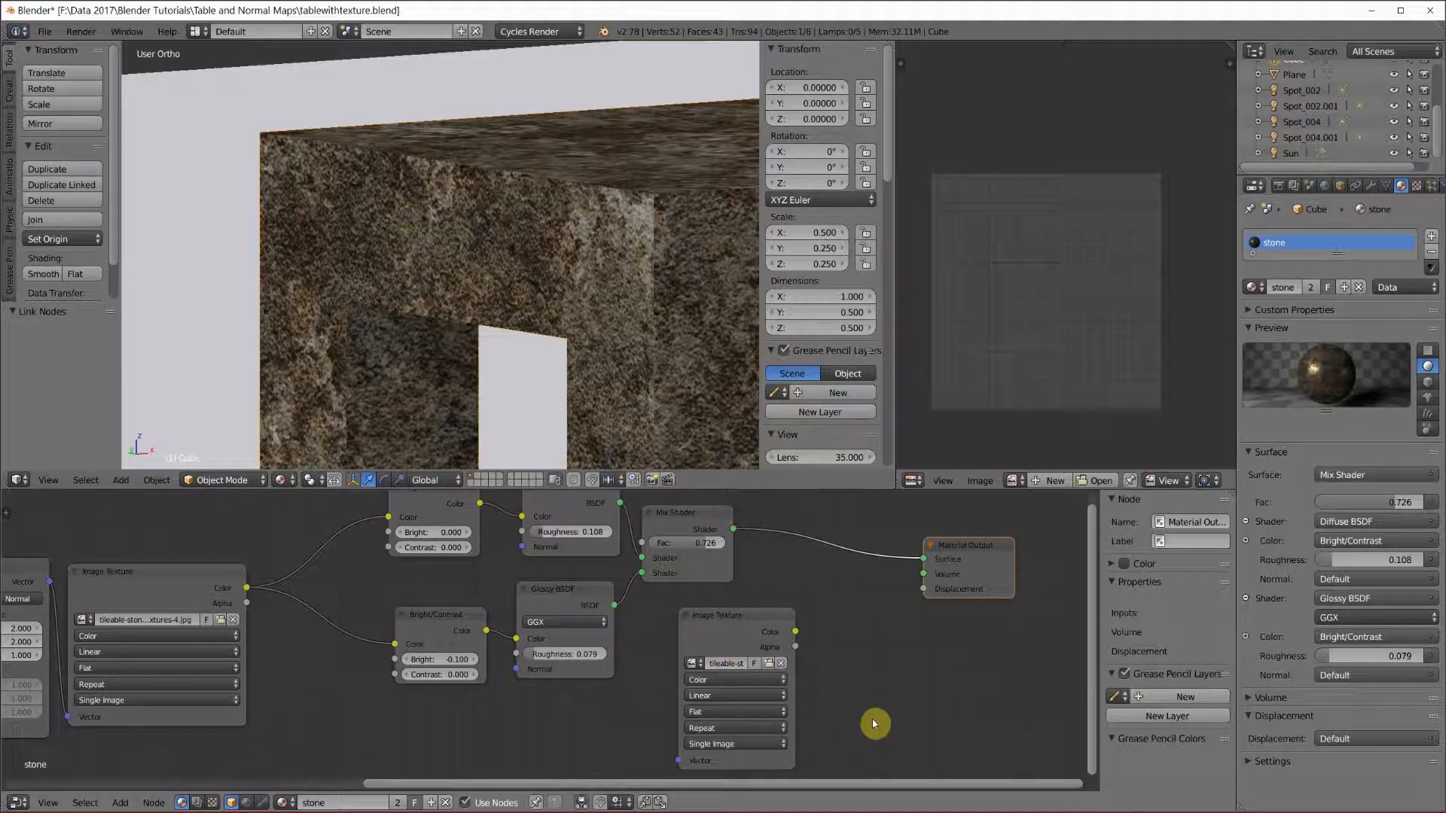
Step: Set the second Image Texture node to Non-Color Data and connect its Color output to the Material Output's Displacement
click(747, 681)
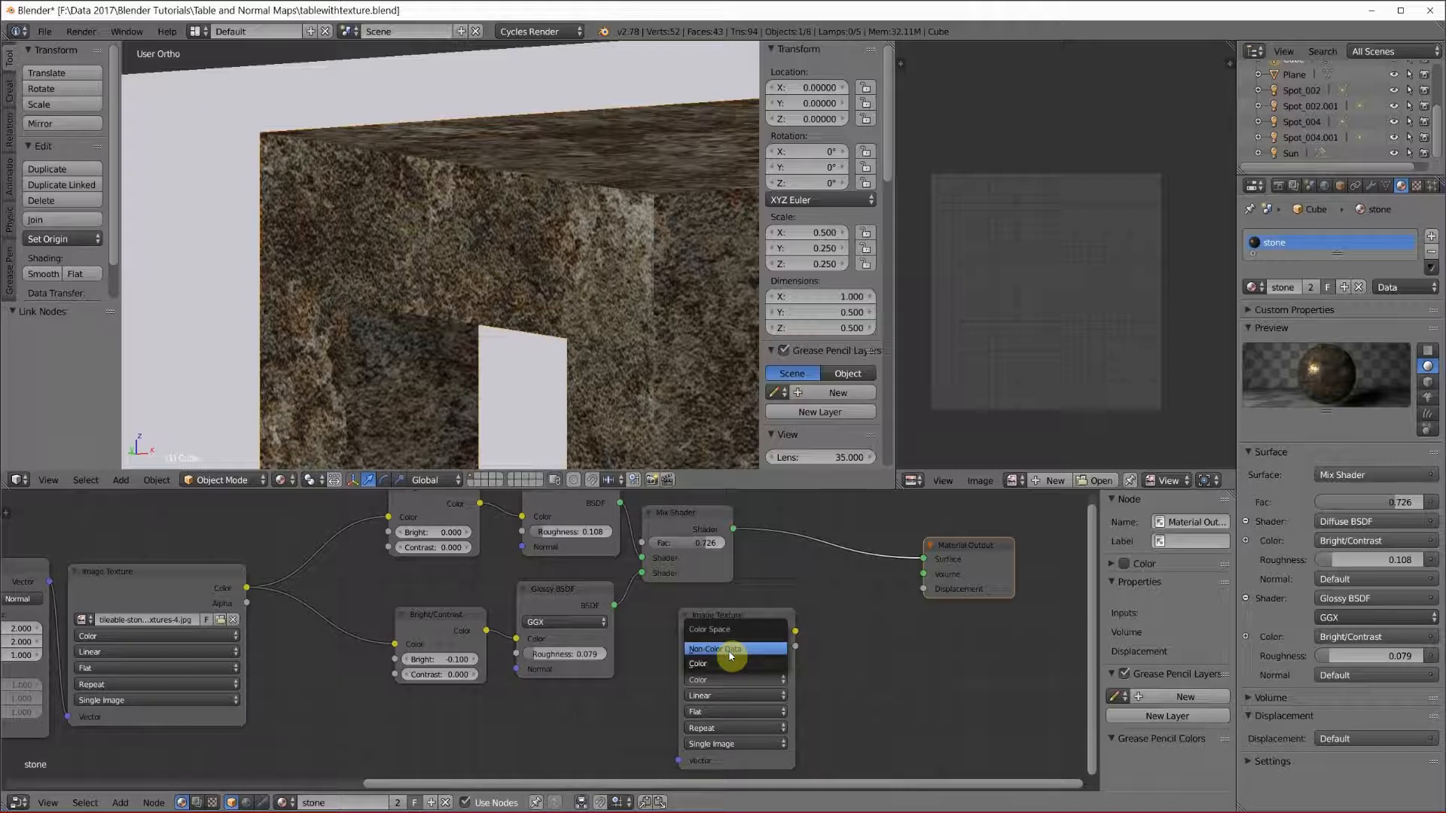
click(731, 655)
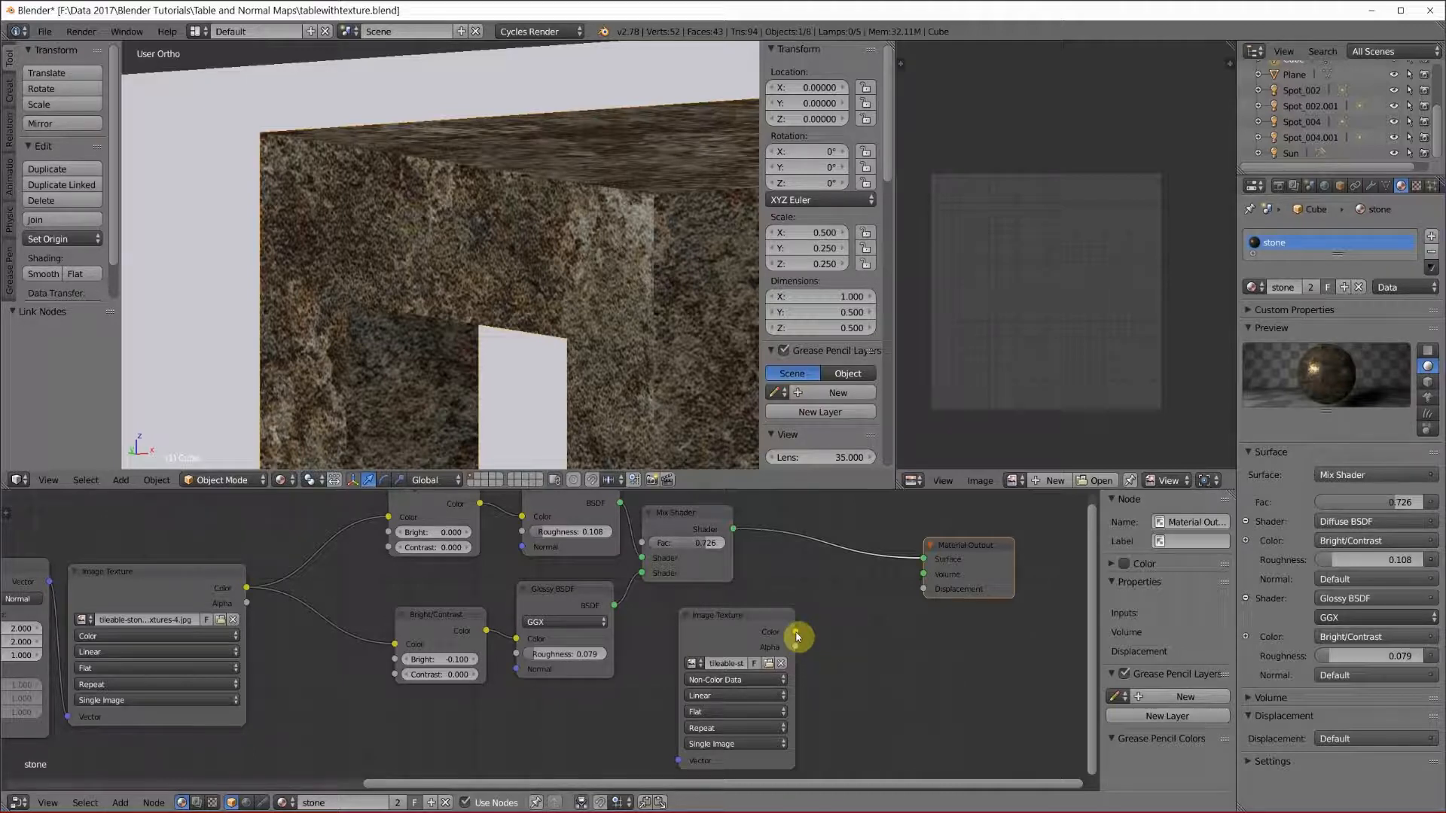
drag(795, 632, 925, 593)
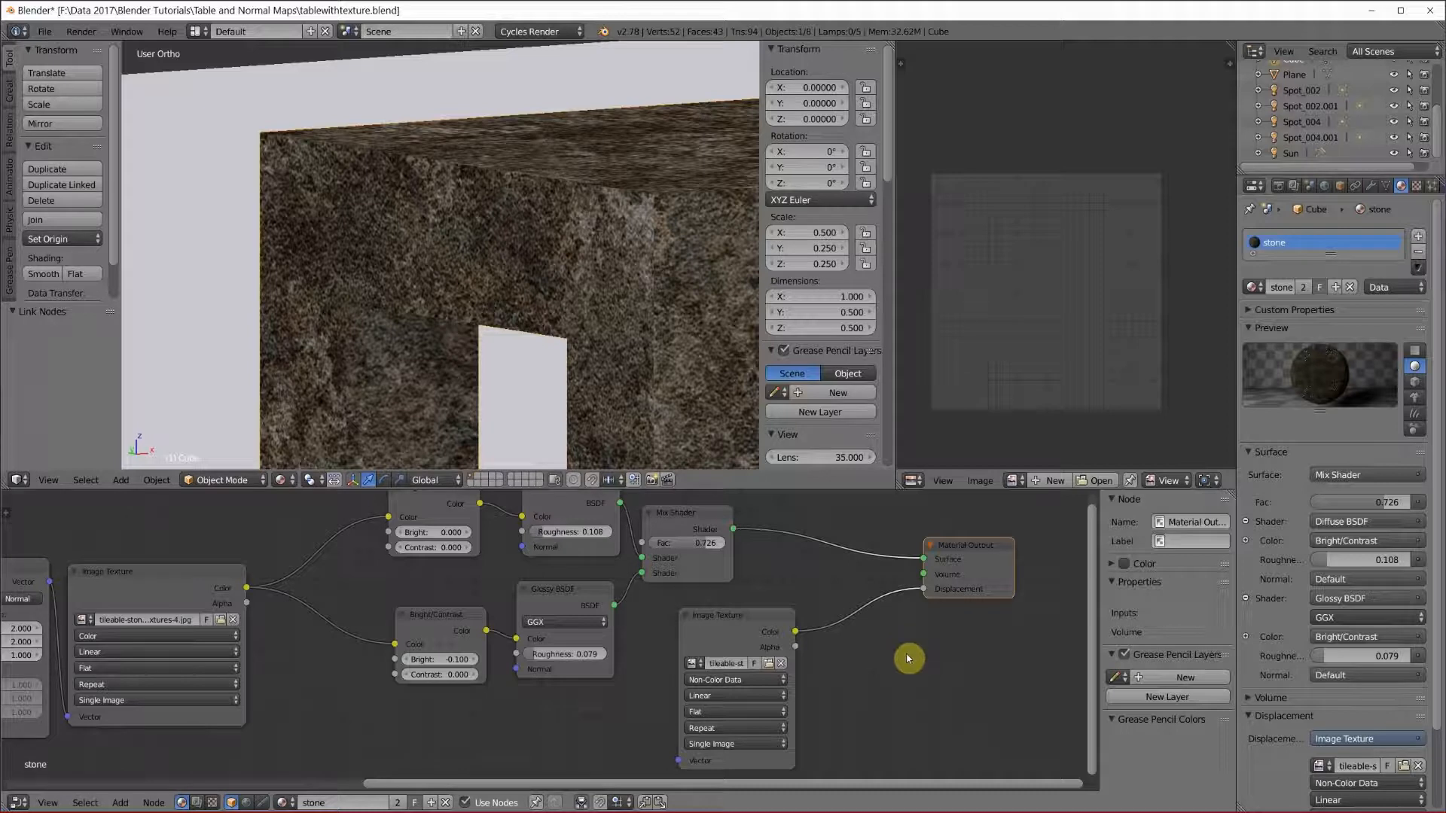
Step: Insert a MixRGB node on the link between the second Image Texture and Displacement, and set its blend type to Multiply
click(121, 802)
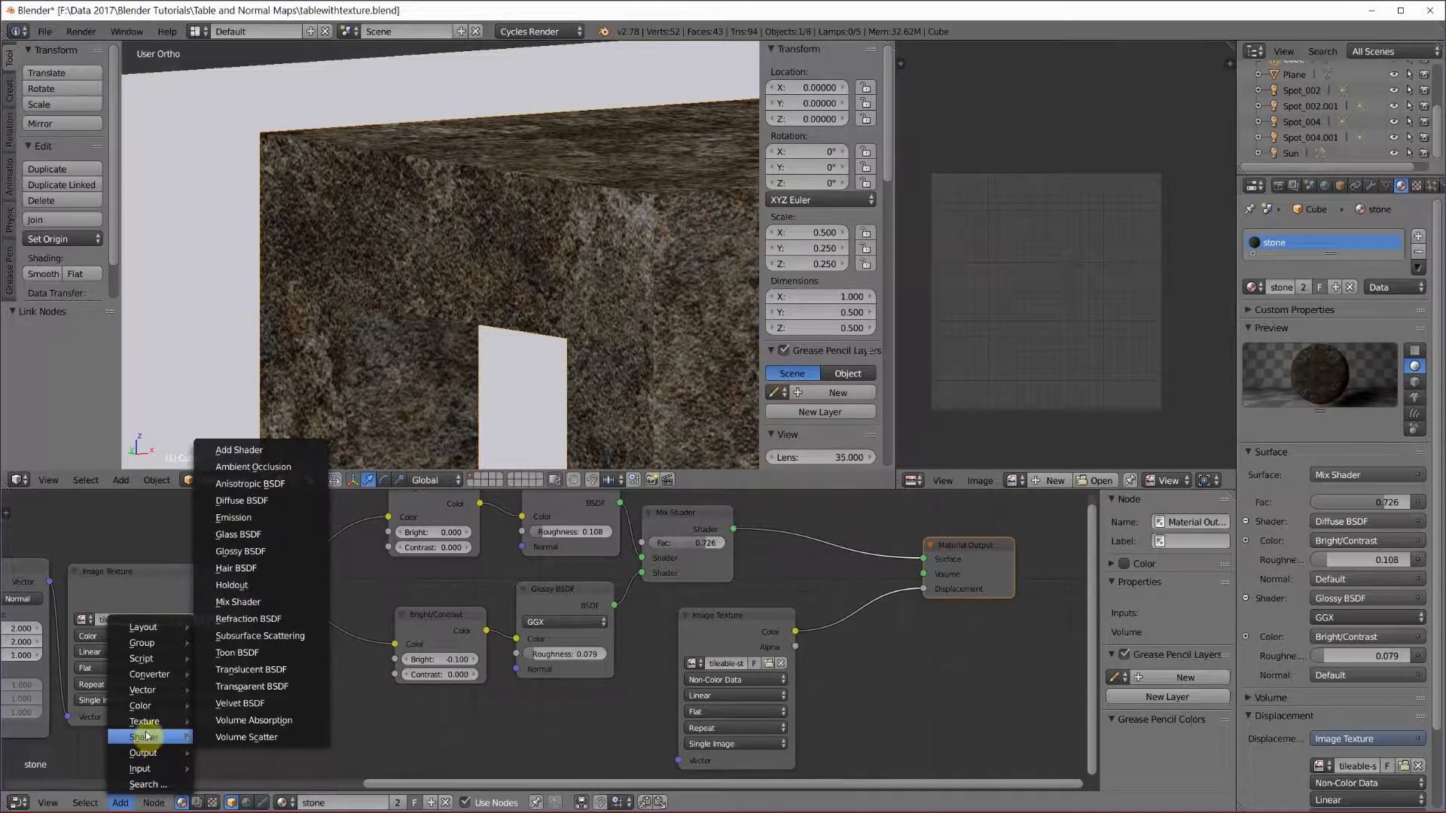
mouse_move(143, 706)
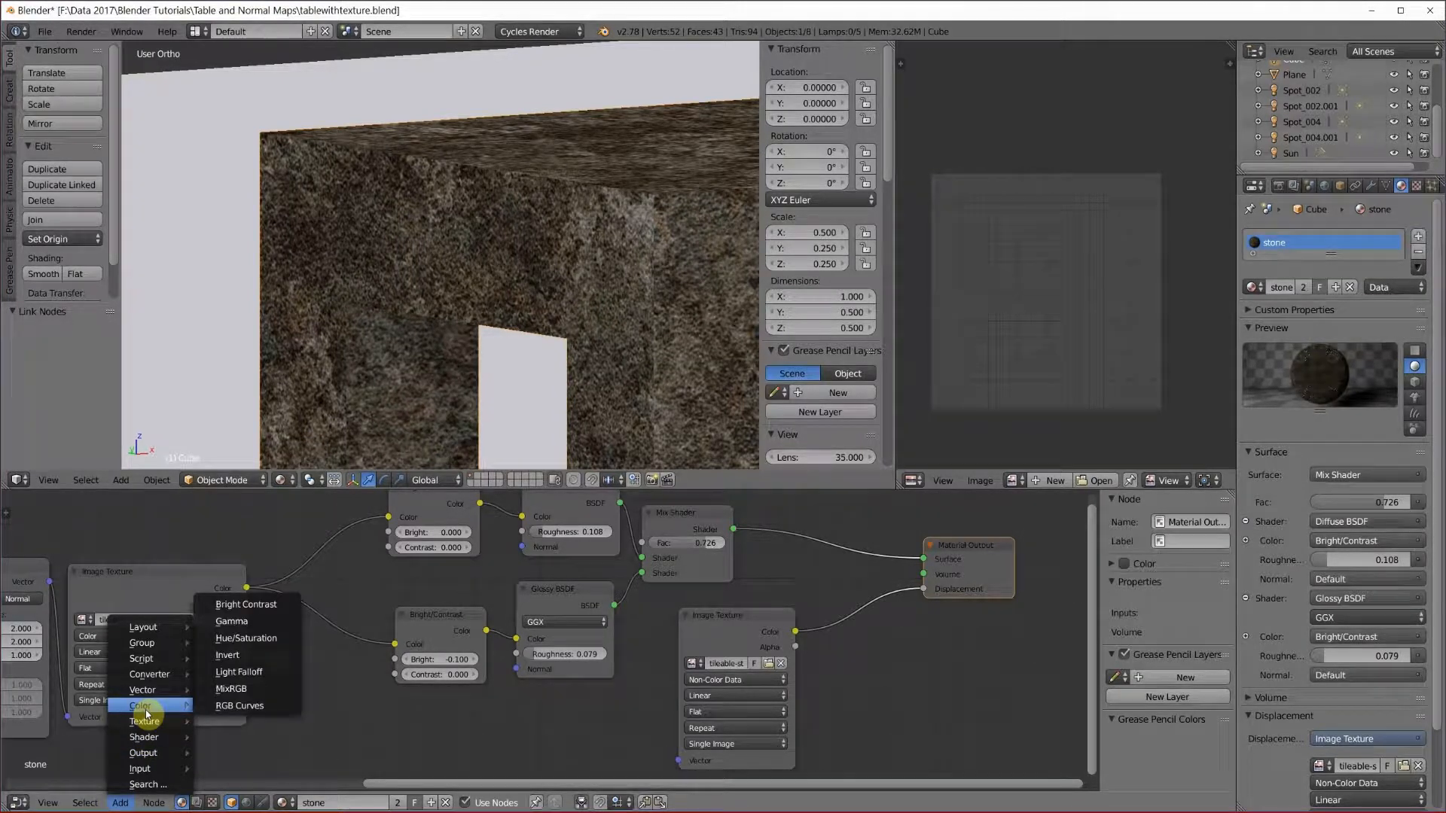
click(238, 690)
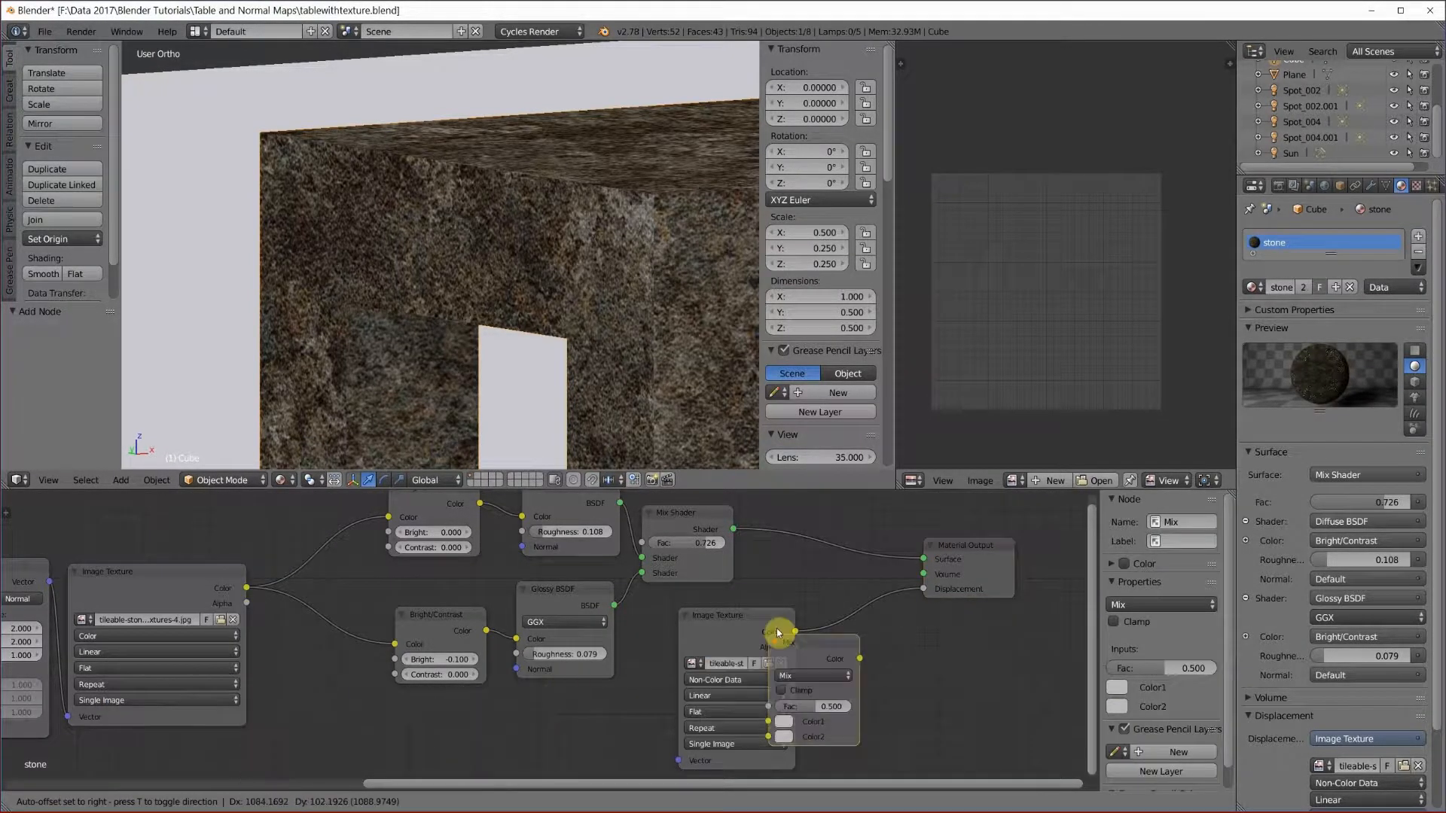
click(823, 593)
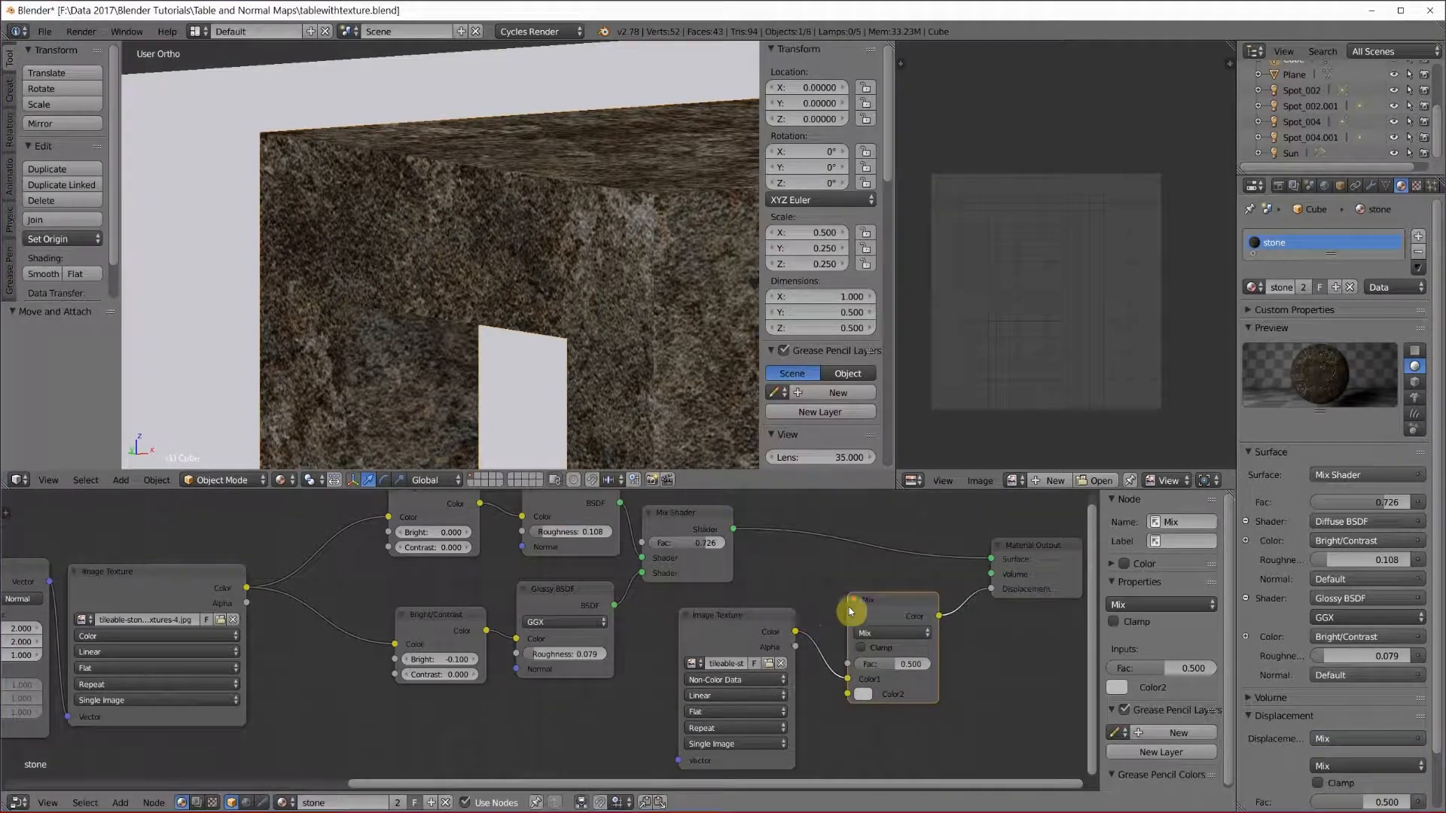
click(889, 634)
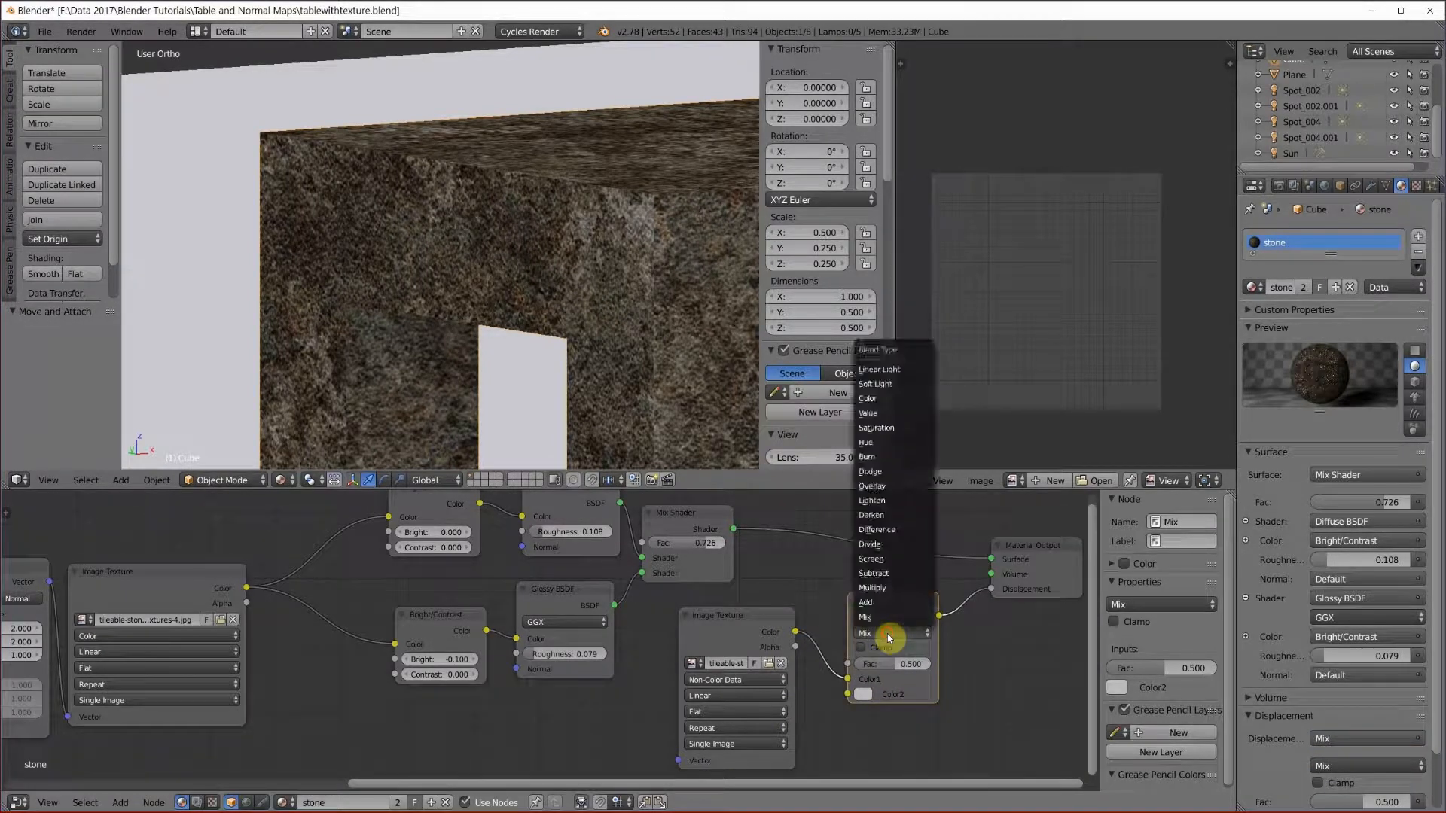
click(879, 589)
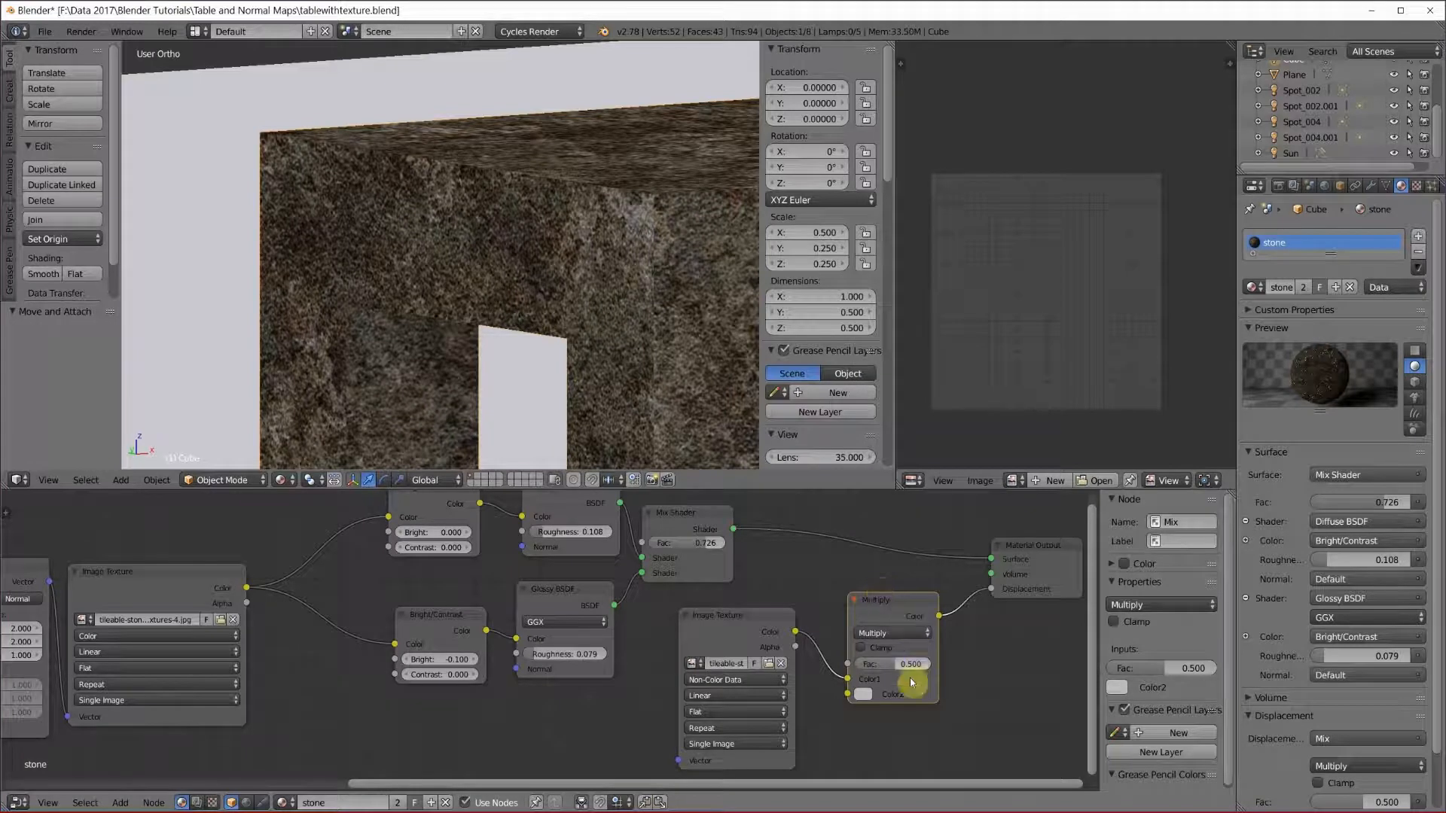
Step: Make the Multiply node's Color2 black and raise its factor to about 0.837
click(864, 694)
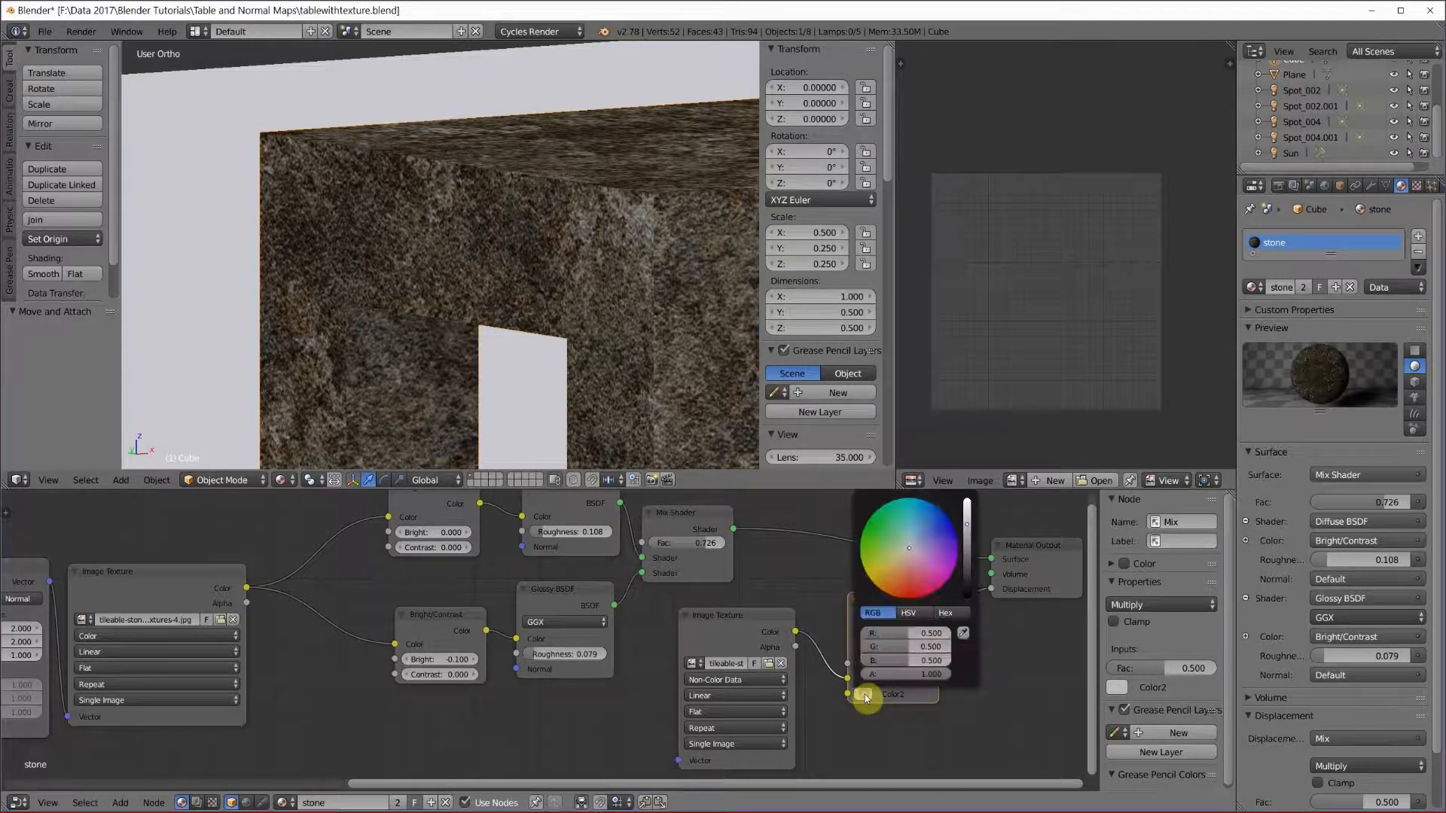
click(968, 597)
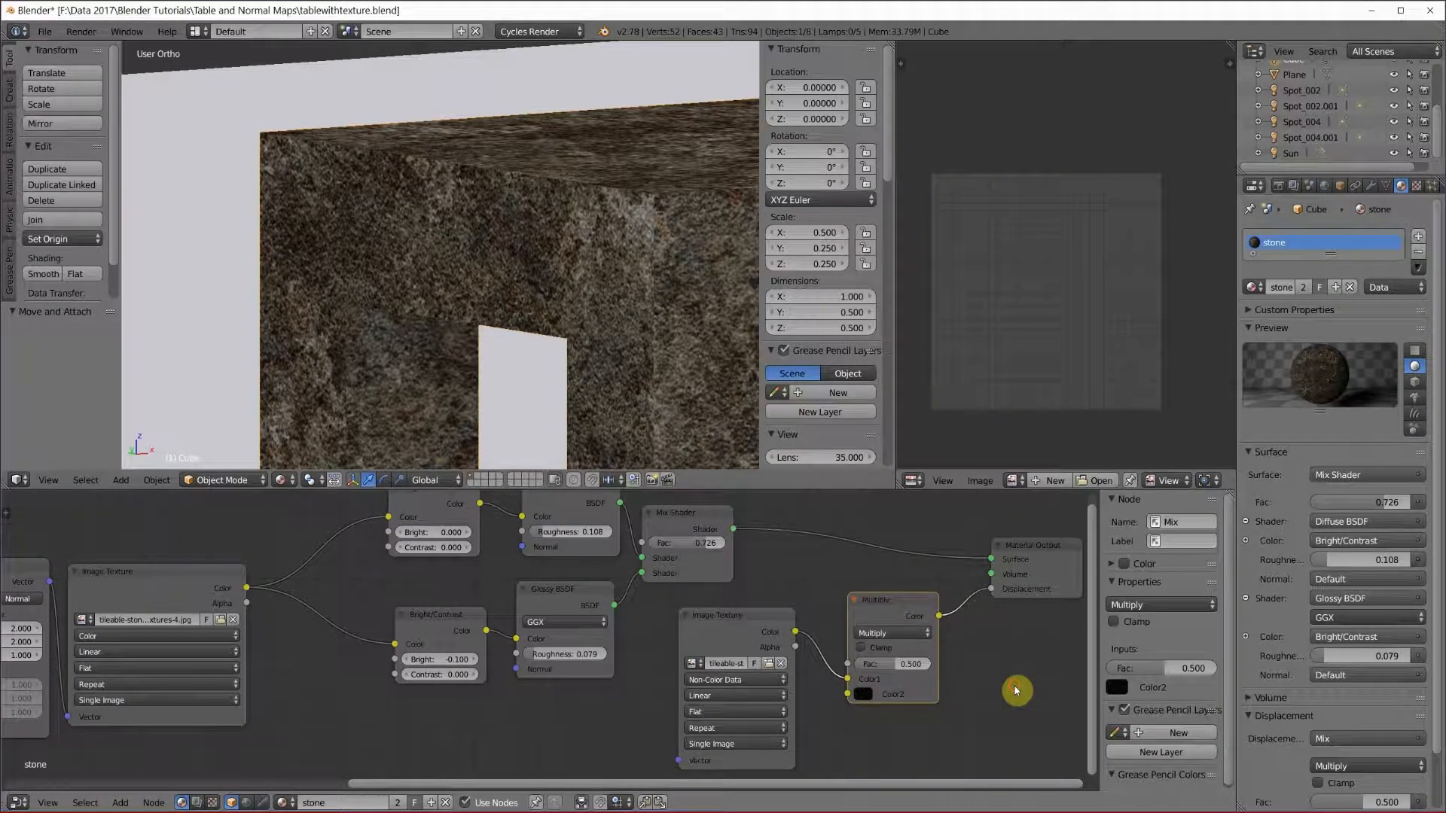
drag(896, 667, 929, 667)
mouse_move(1114, 663)
mouse_down()
mouse_move(1009, 663)
mouse_move(1101, 662)
mouse_up()
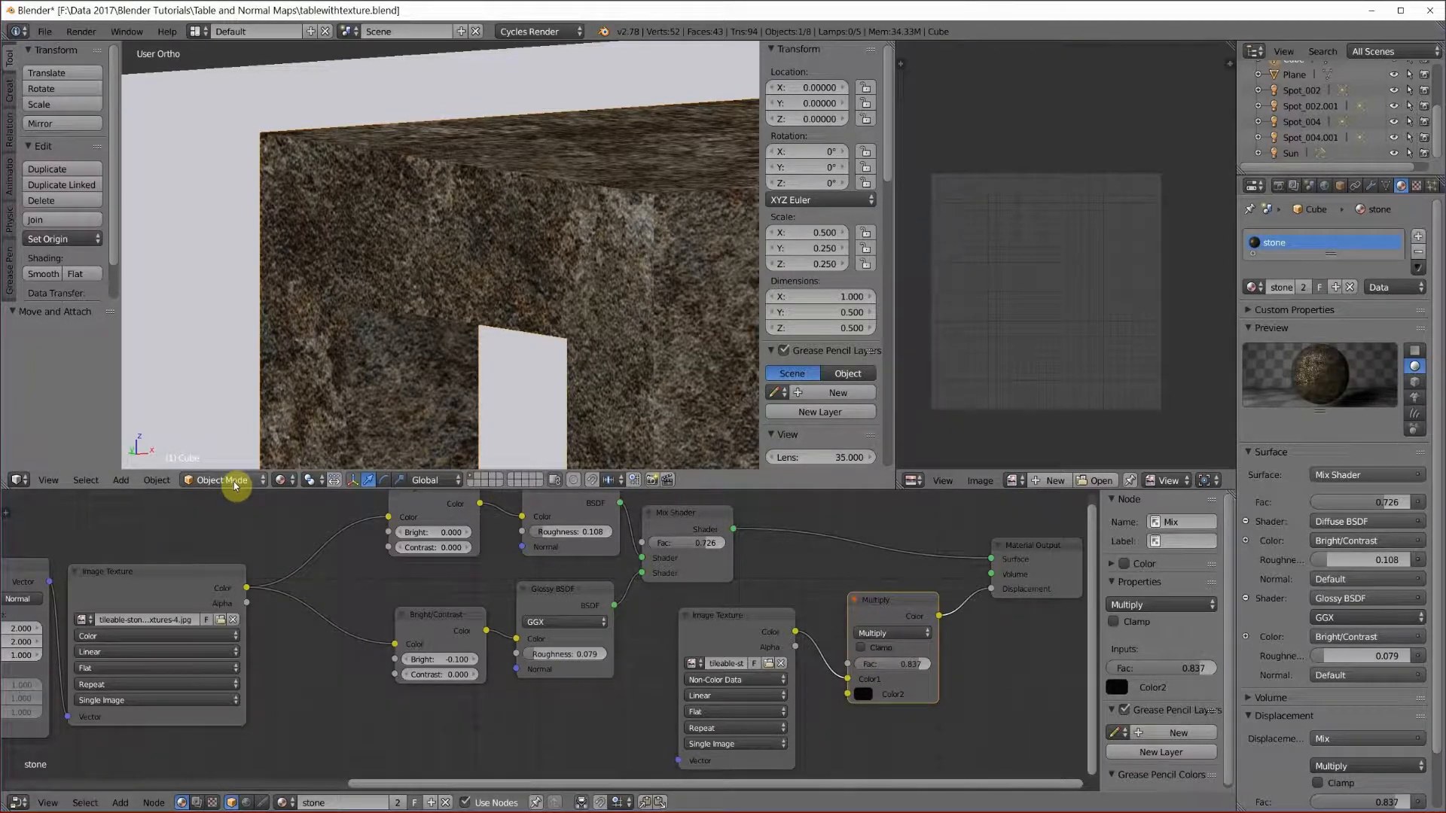
Step: Display the 3D viewport in Rendered shading, and try the Multiply node's factor at 0.259 before setting it to 0.830
click(280, 481)
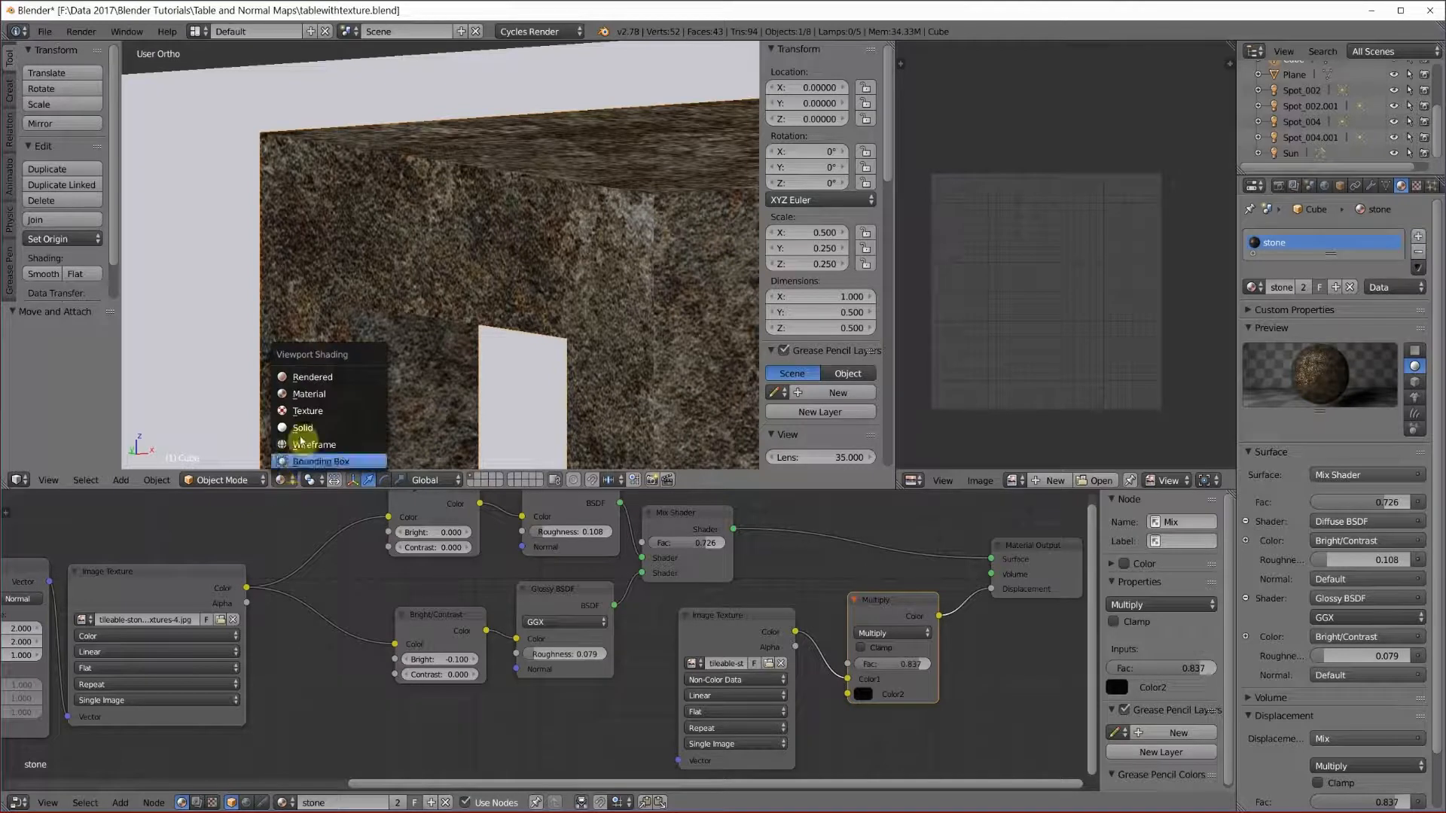
click(310, 400)
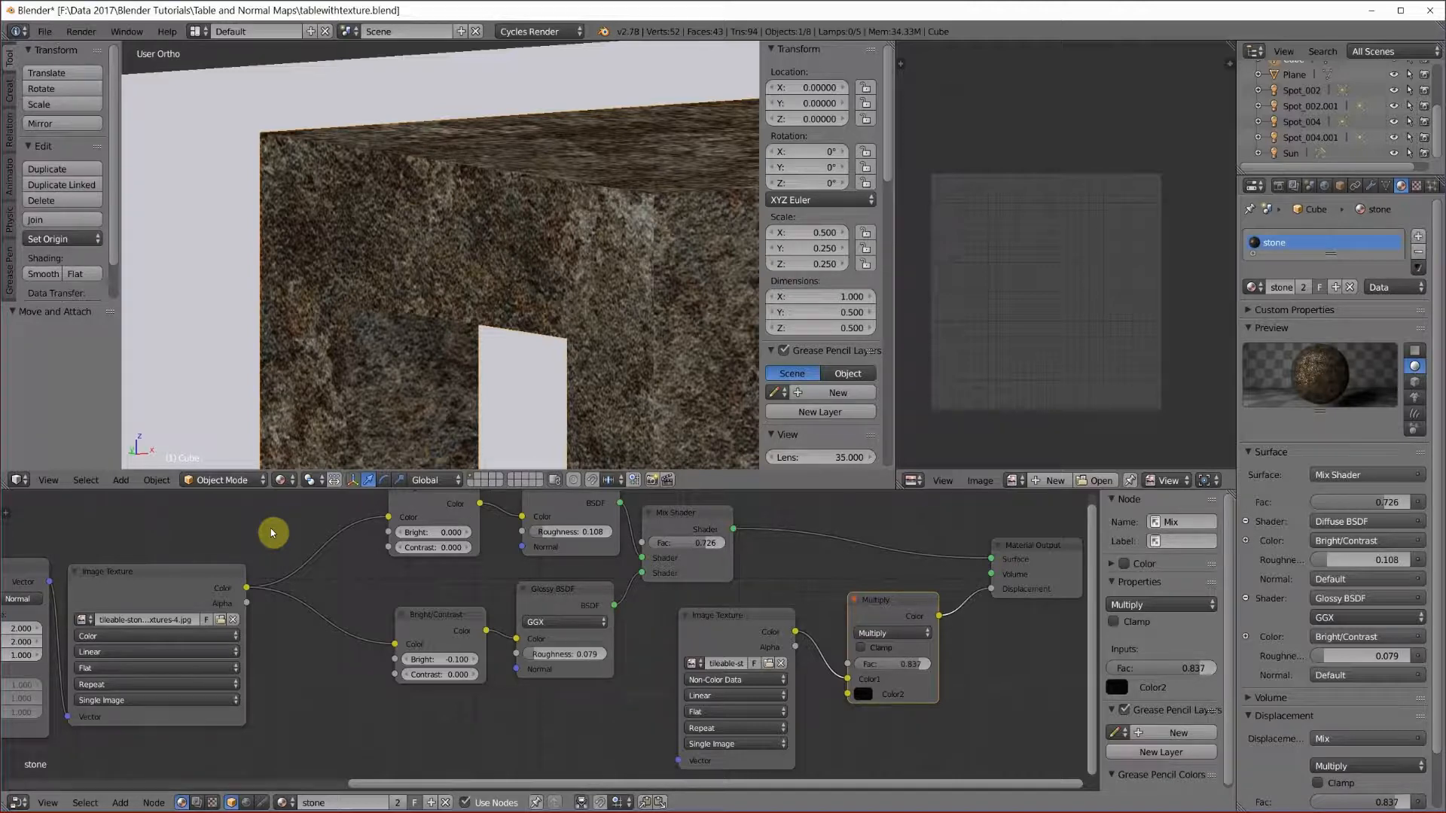
click(281, 483)
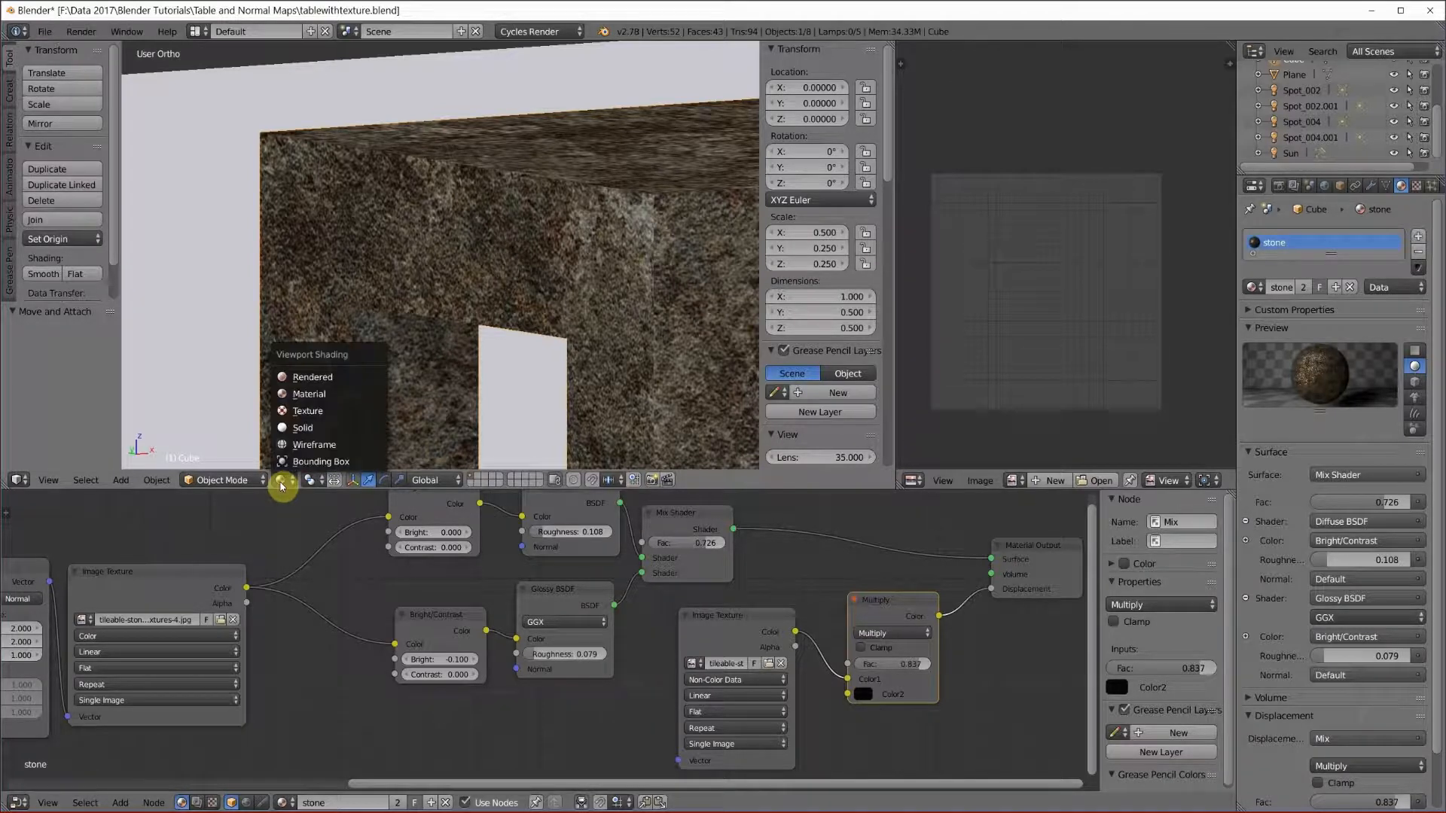
click(329, 378)
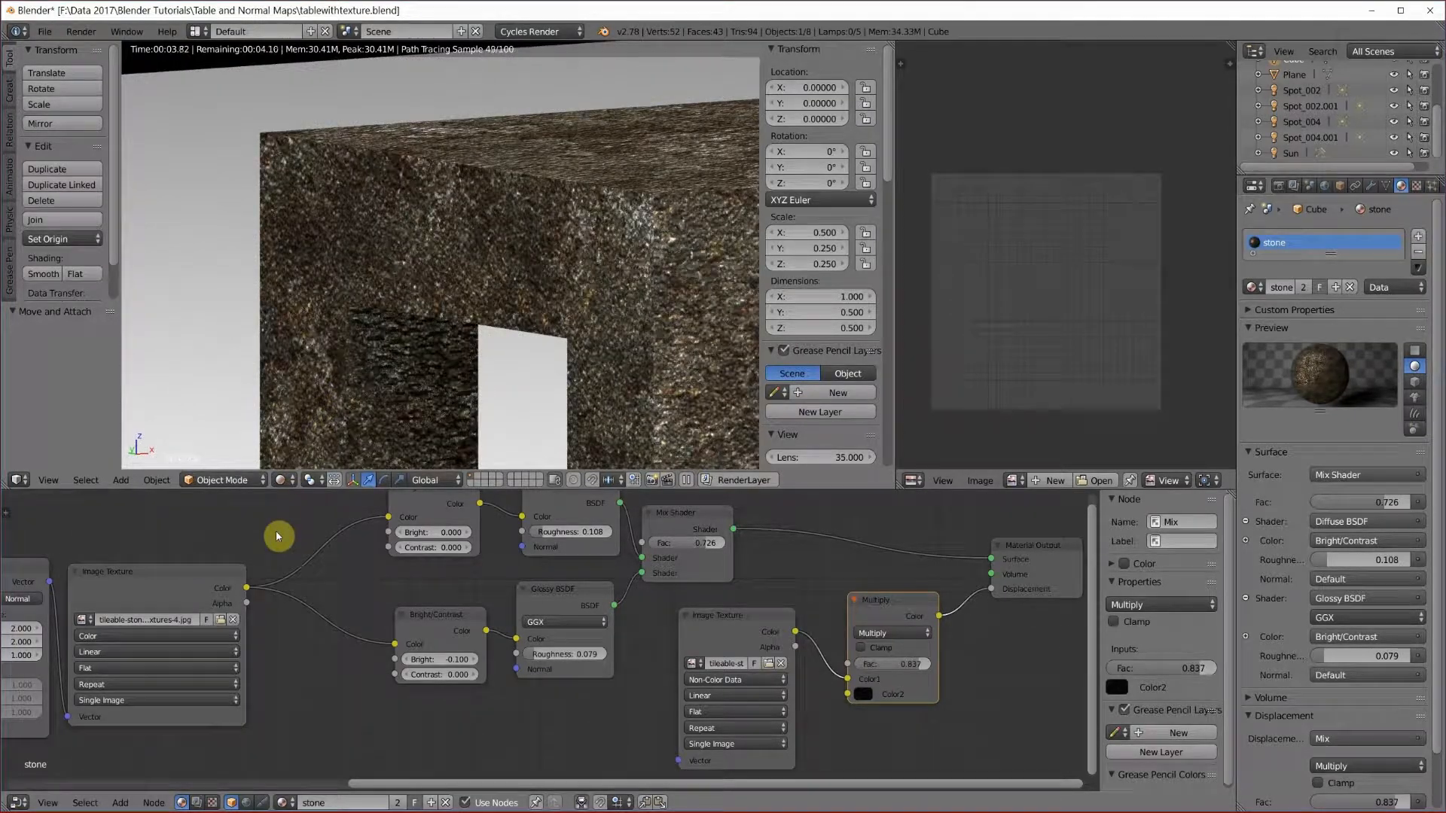
drag(913, 664, 863, 665)
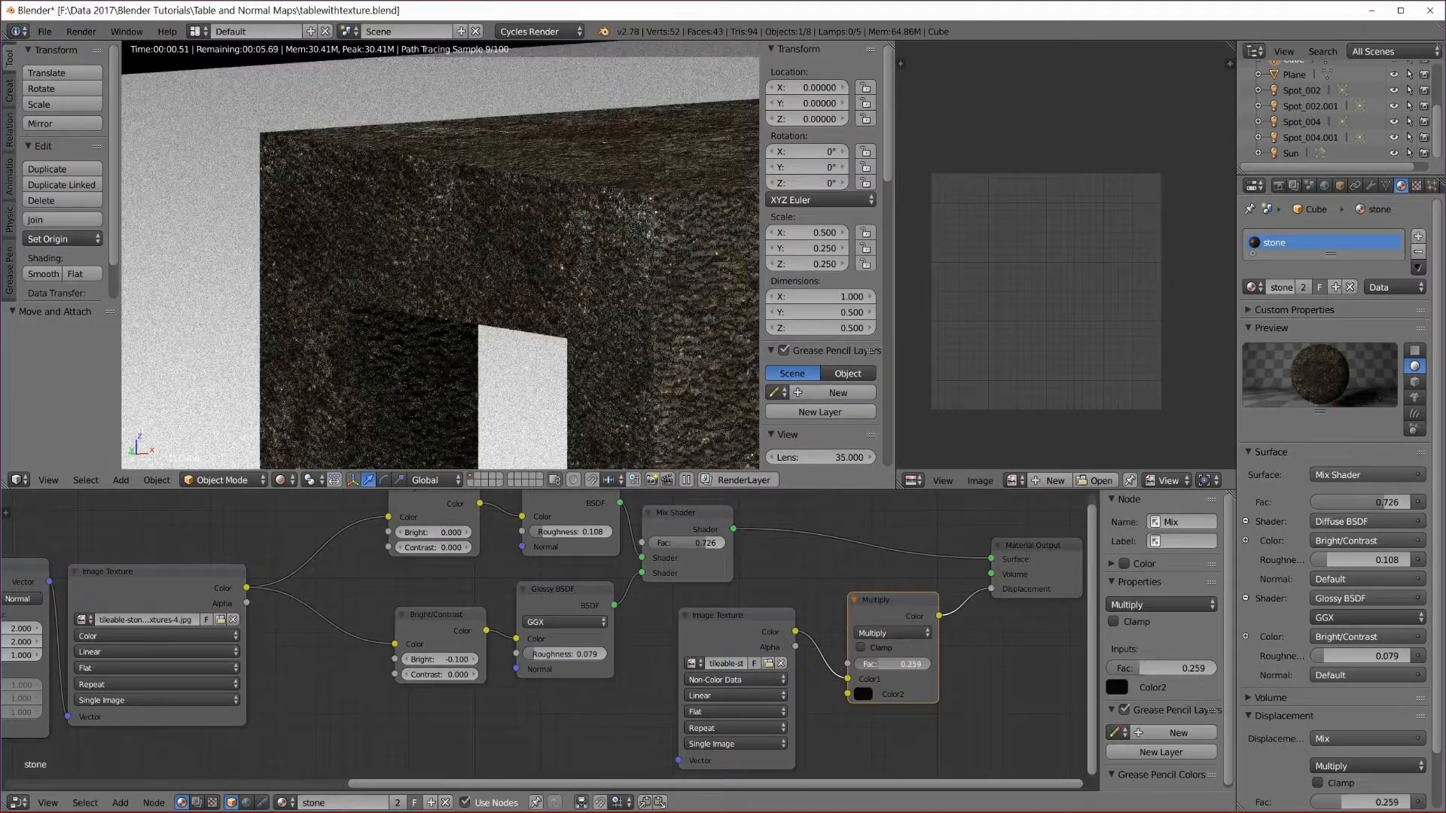
drag(1114, 663, 1172, 663)
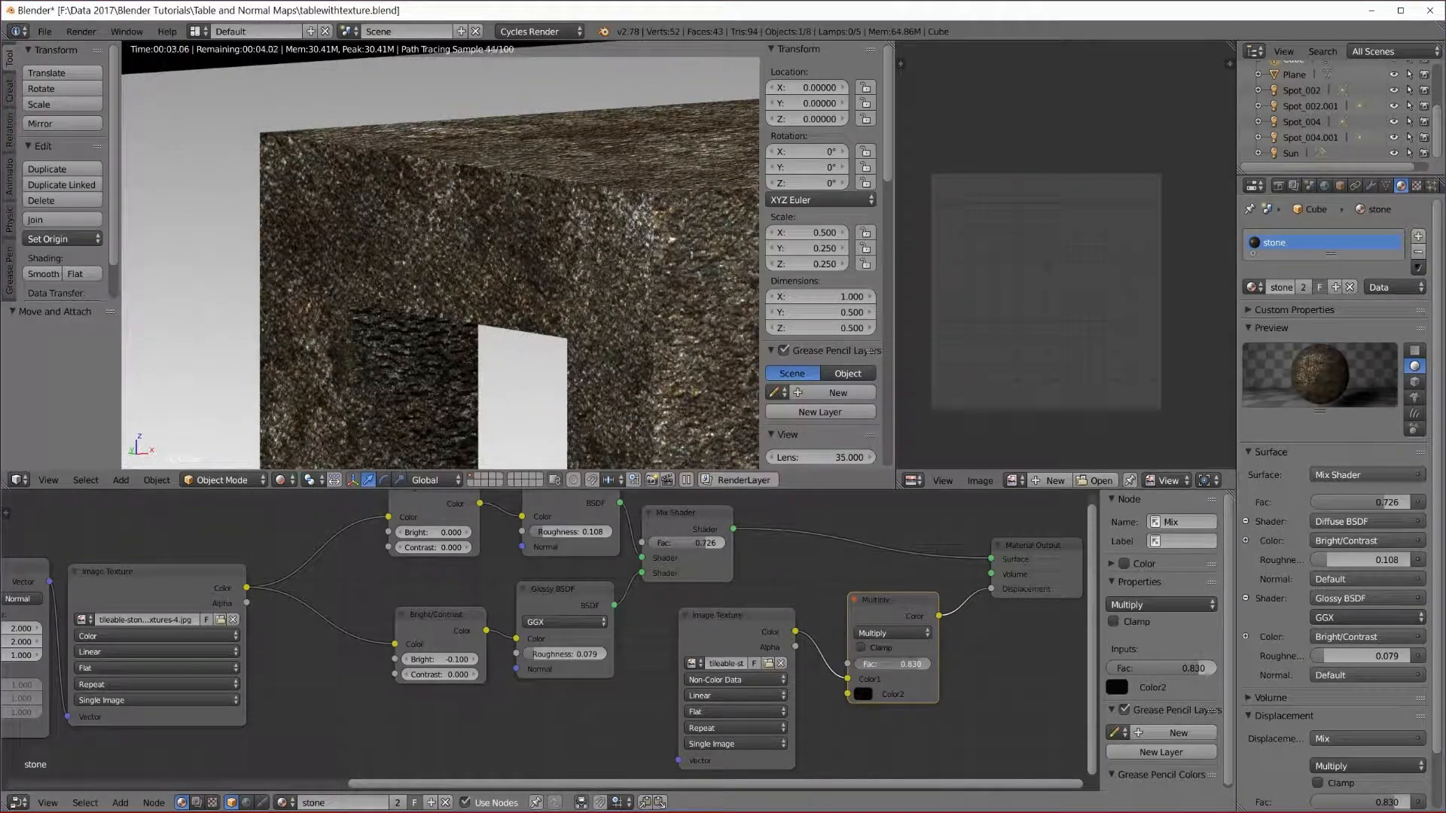
Step: Set brightness and contrast to 0.200 each on the Bright/Contrast node feeding the Diffuse BSDF
click(468, 532)
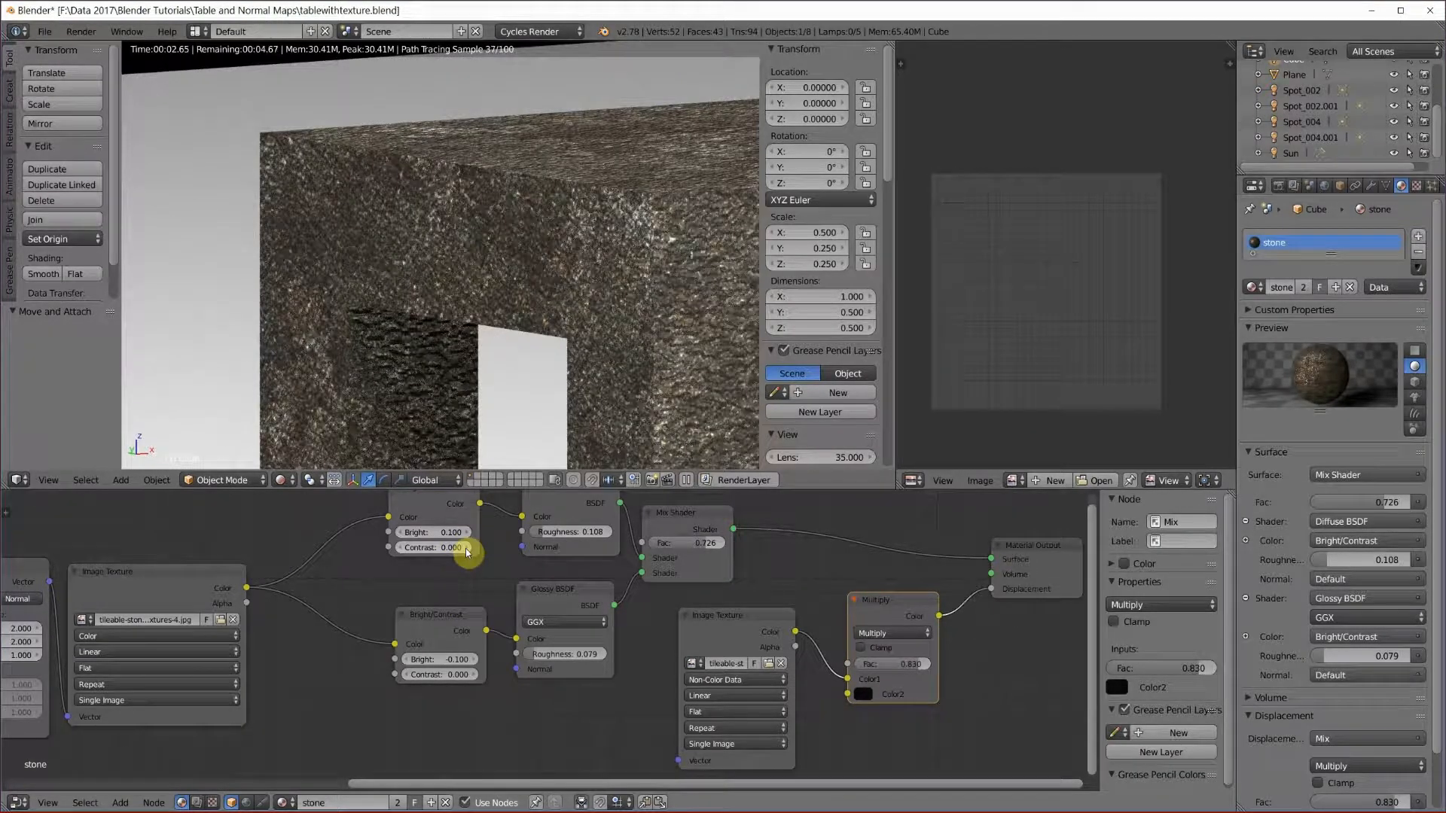
click(468, 548)
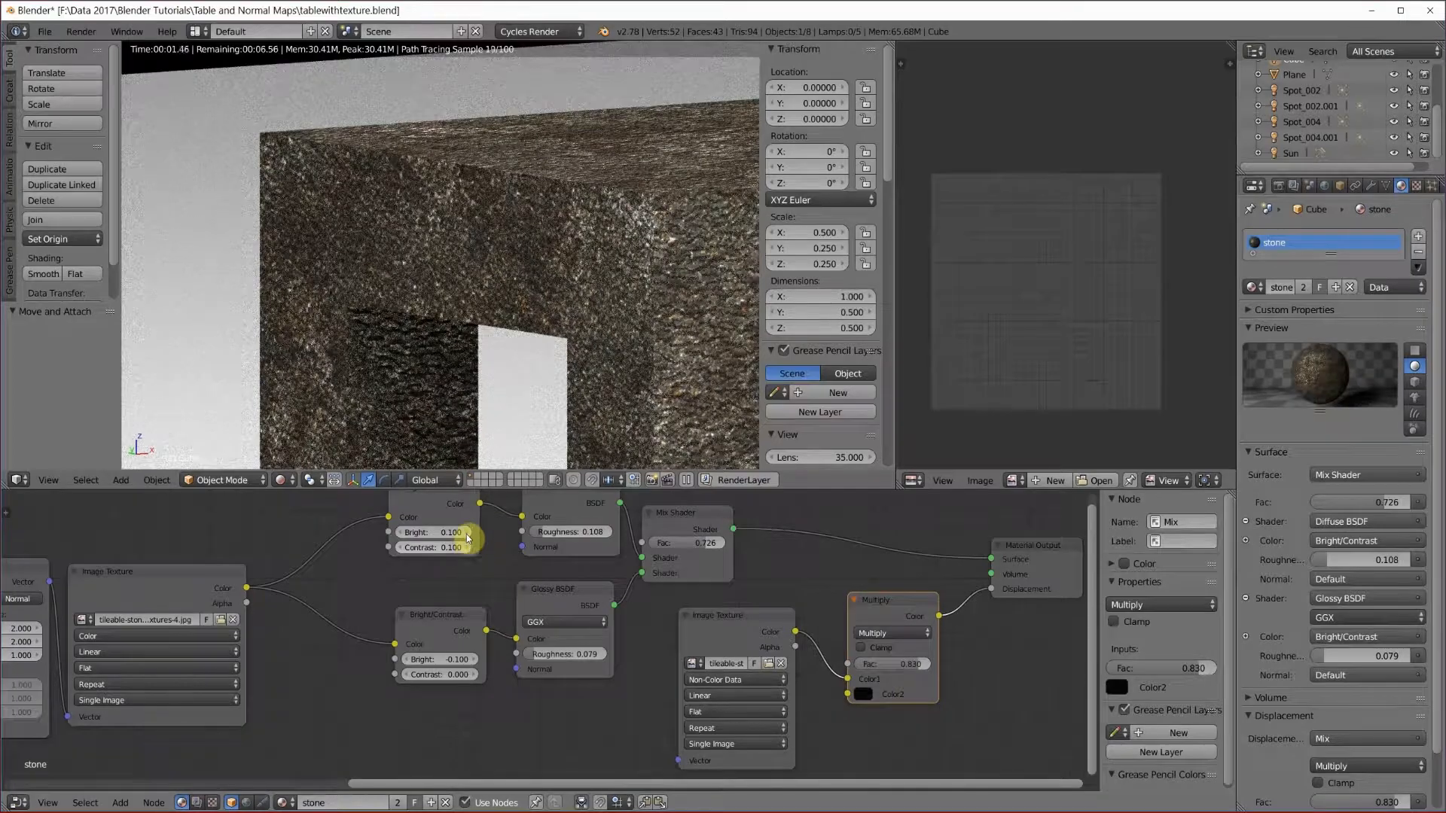
click(468, 533)
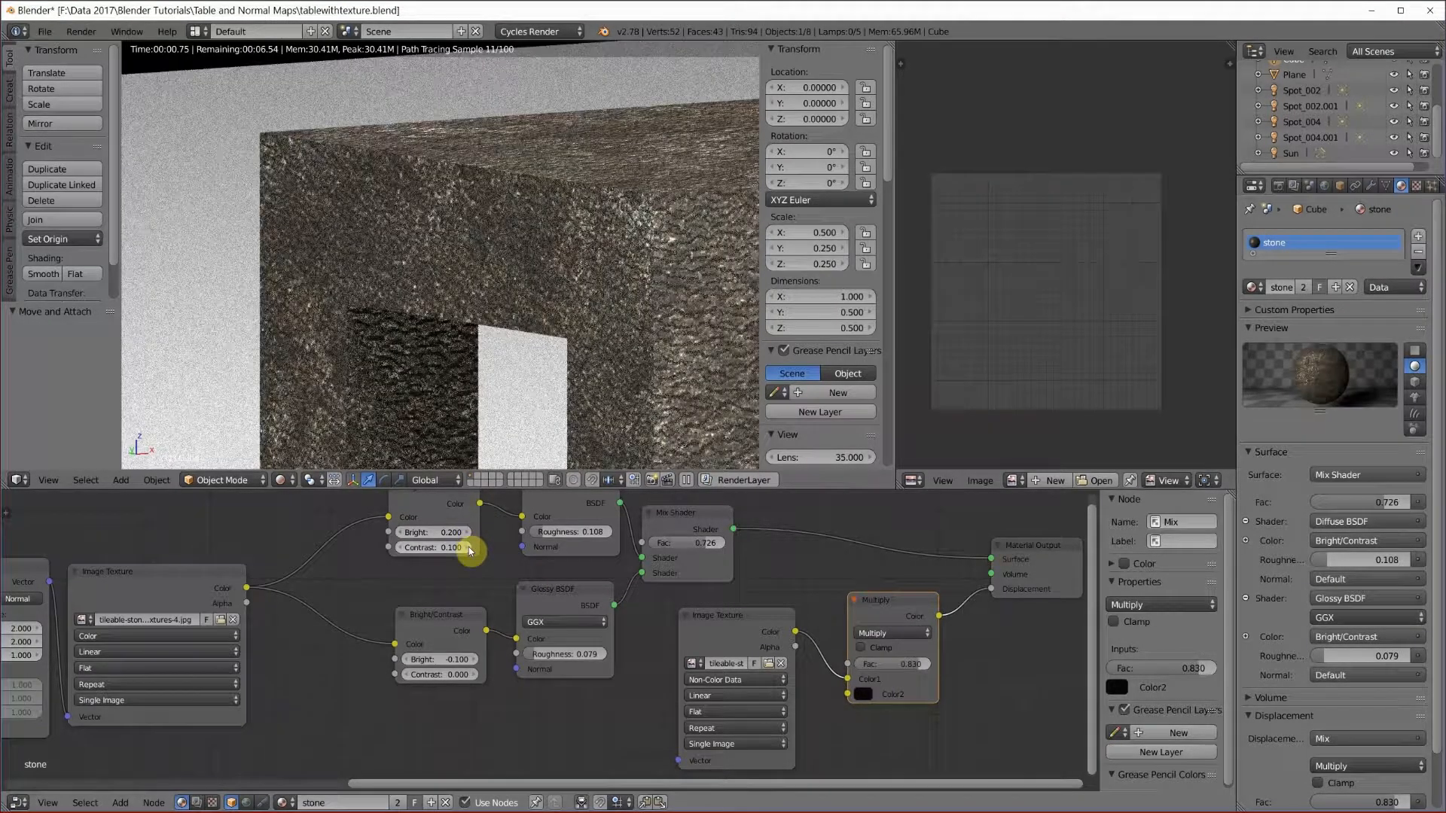
click(469, 548)
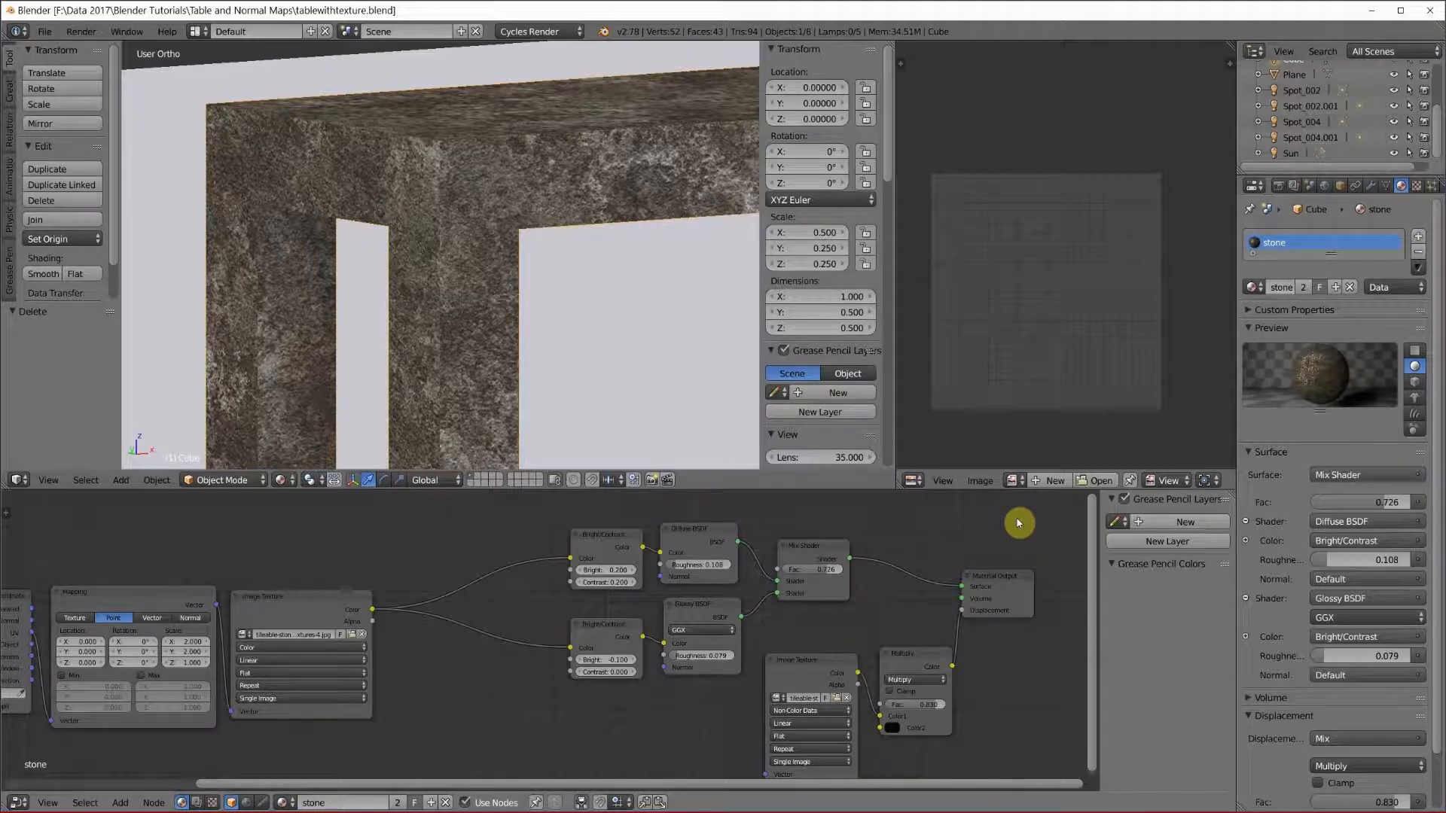
Step: Insert an RGB Curves node before the glossy shader's Bright/Contrast node and bend its red curve into a sharp peak followed by a dip
click(120, 803)
mouse_move(146, 708)
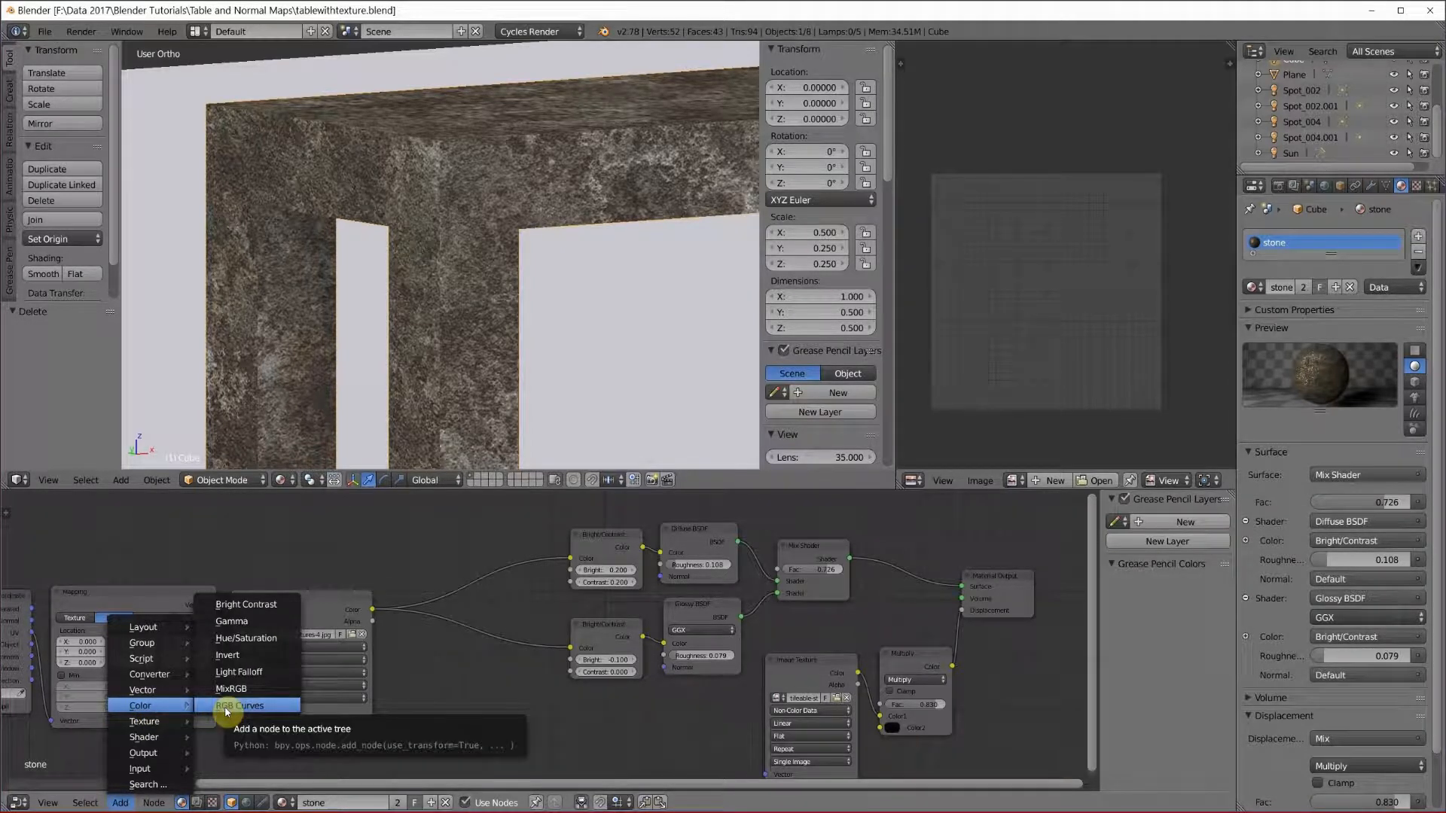
click(226, 711)
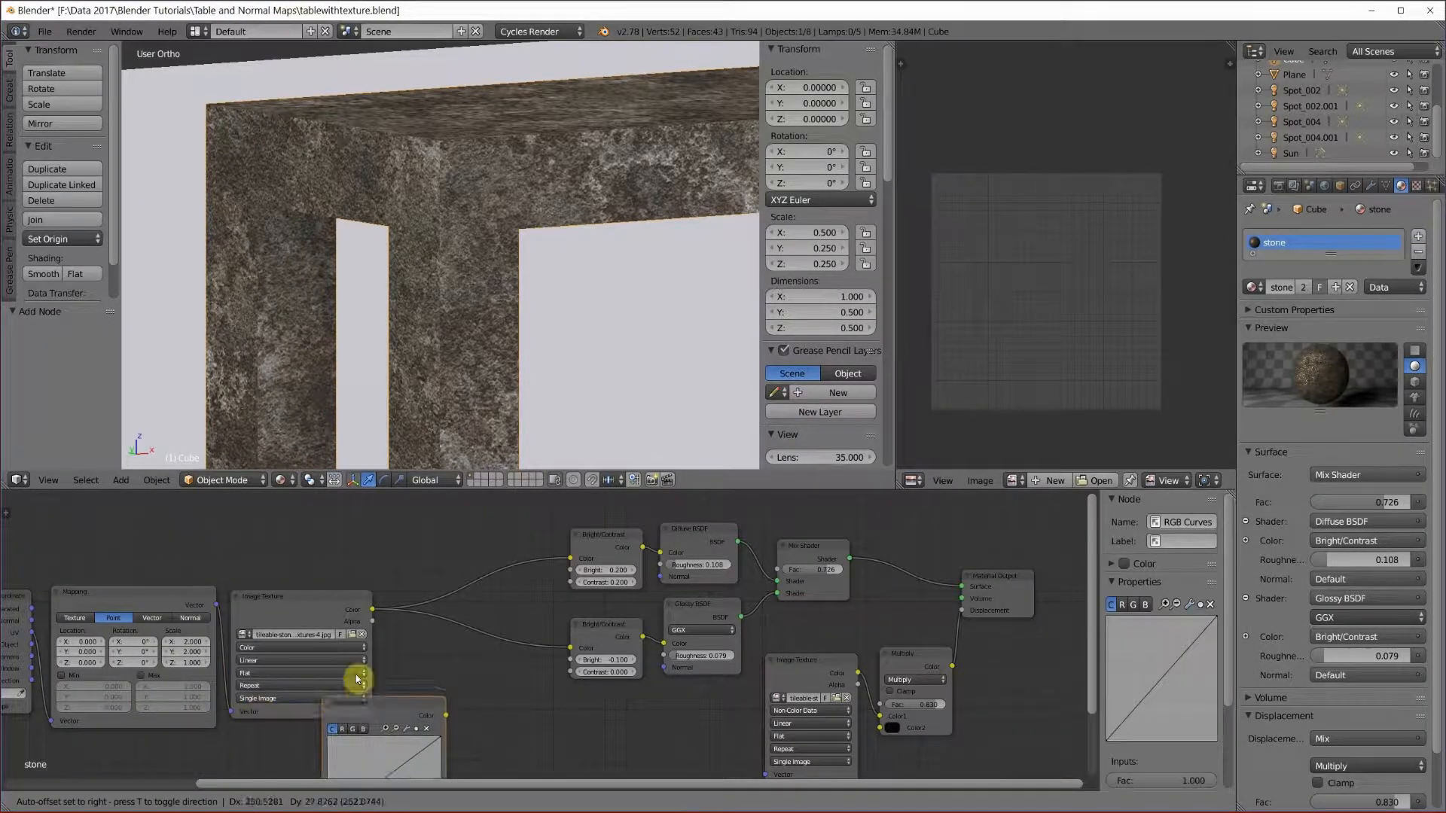
click(423, 613)
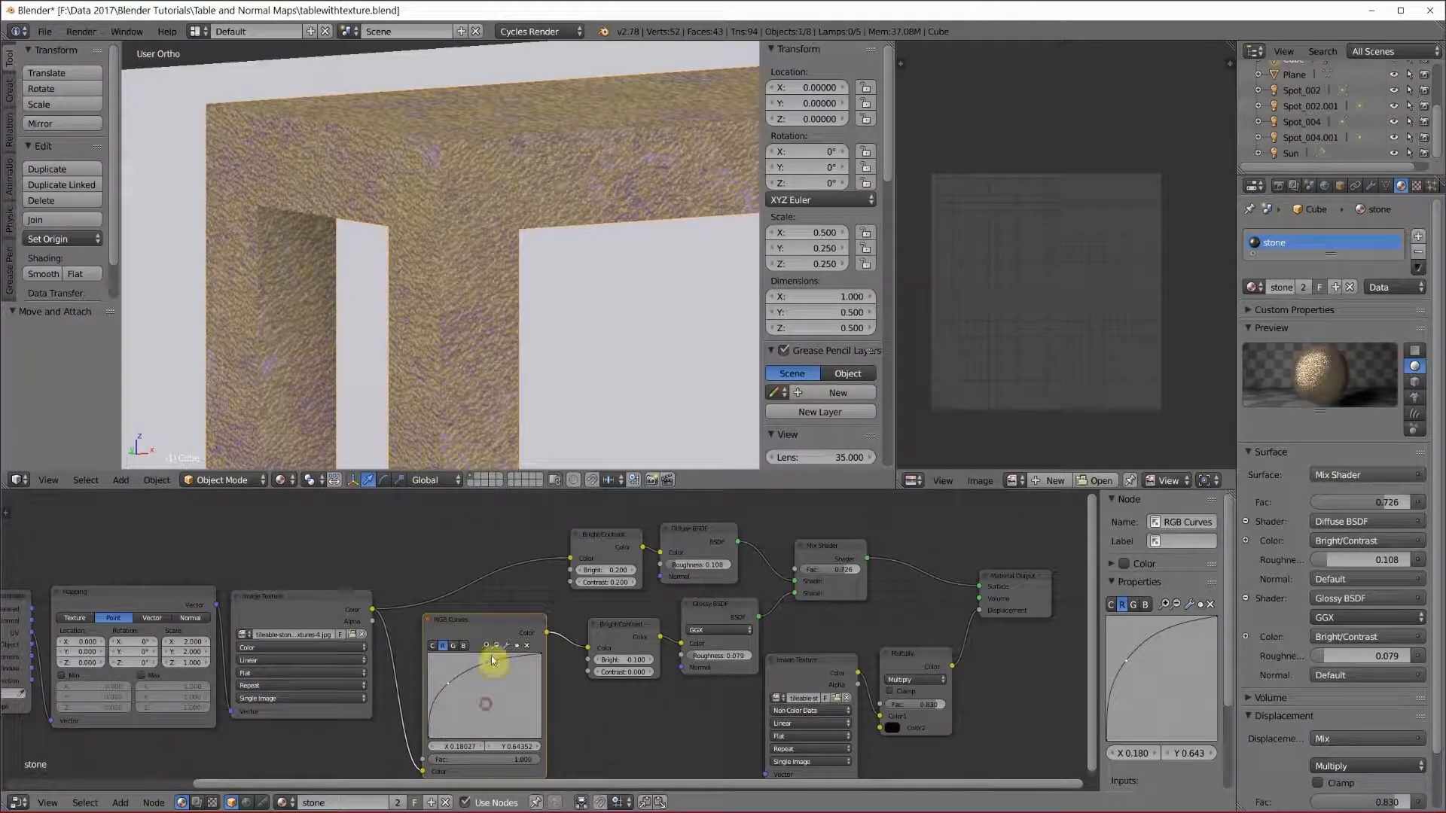
drag(495, 666, 477, 709)
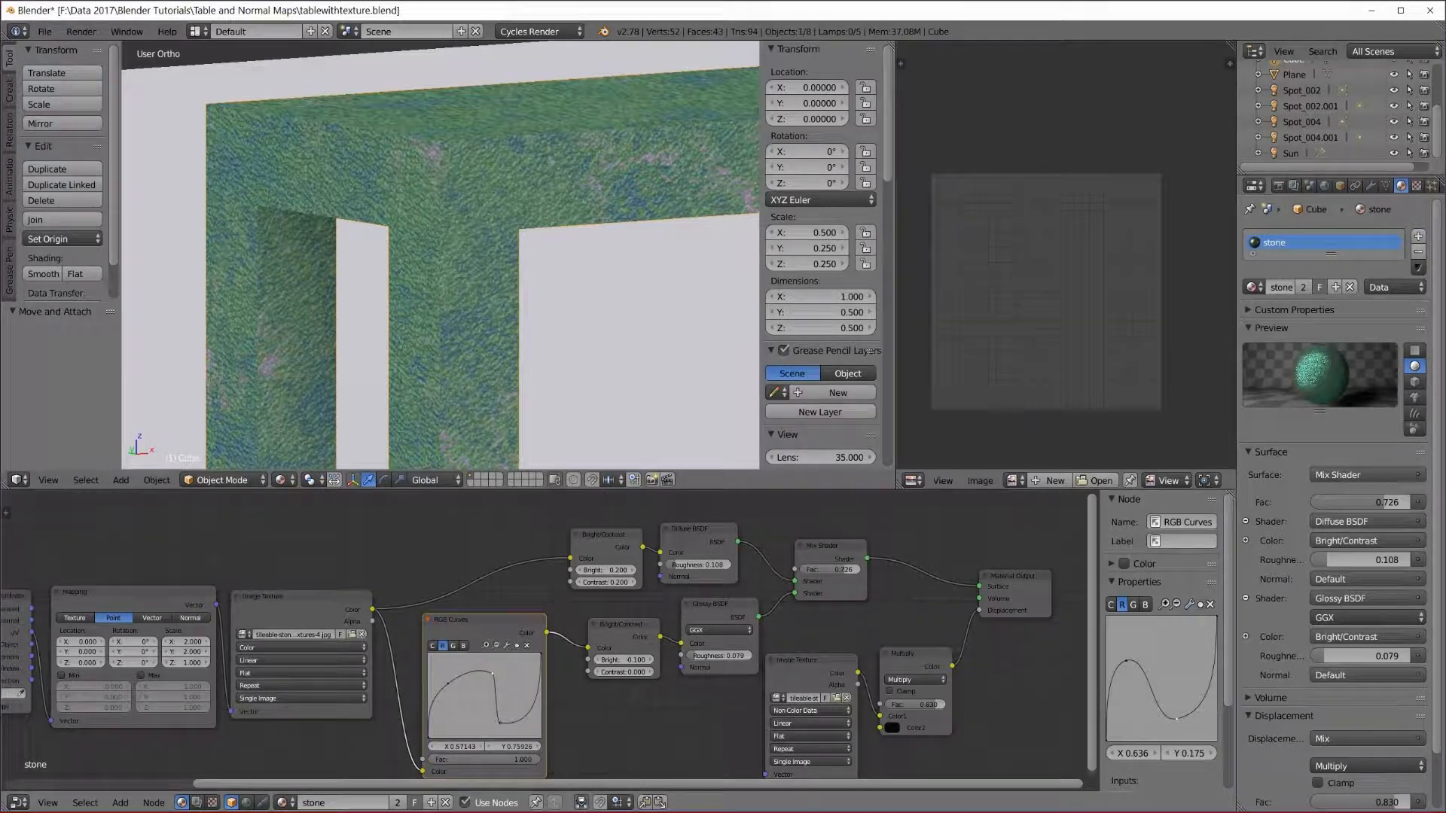
click(555, 739)
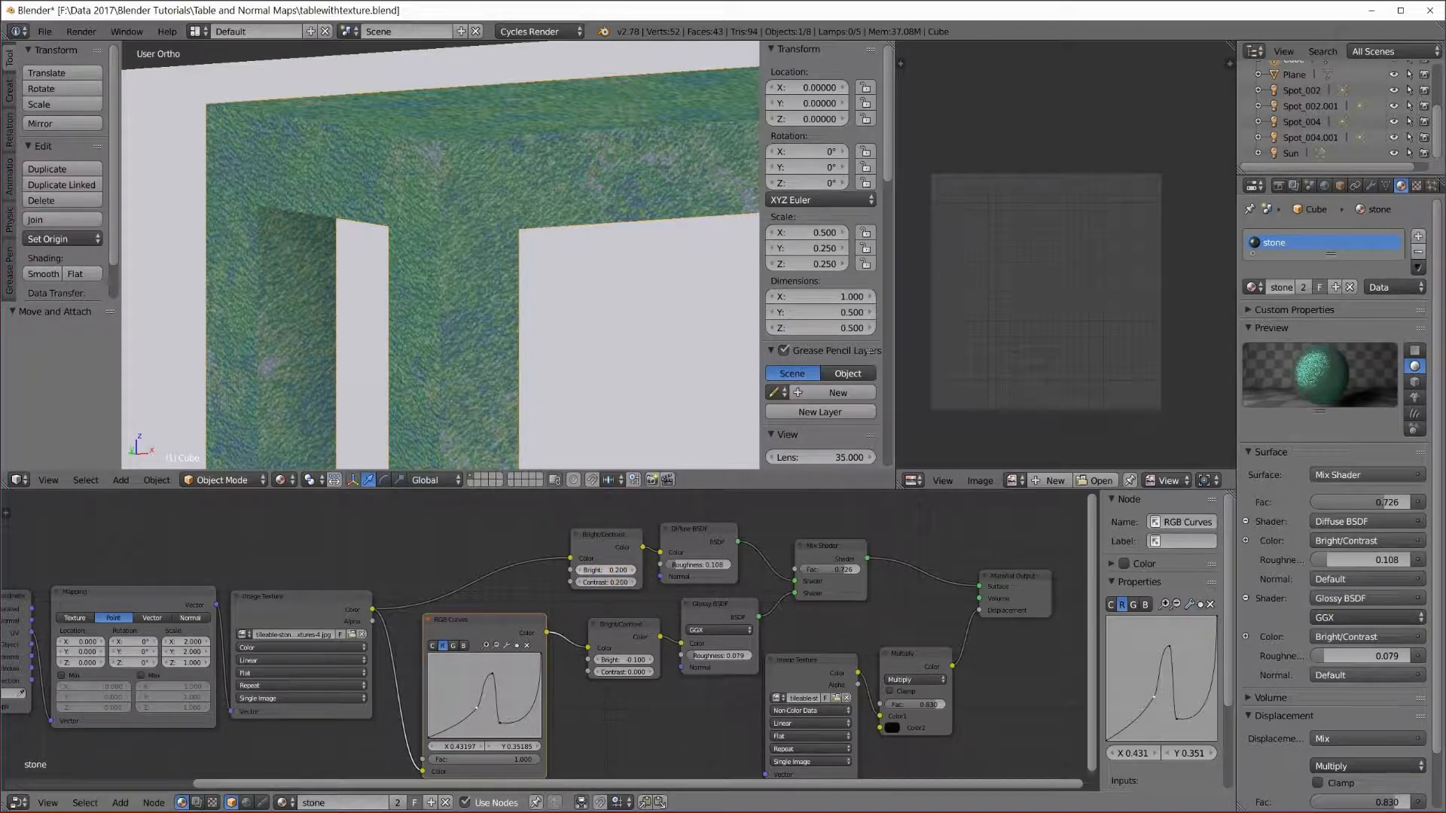
Step: Lower the diffuse branch's brightness and contrast, set the Diffuse BSDF roughness to 0.289, and set the glossy branch's brightness to 0.300
drag(634, 572, 712, 565)
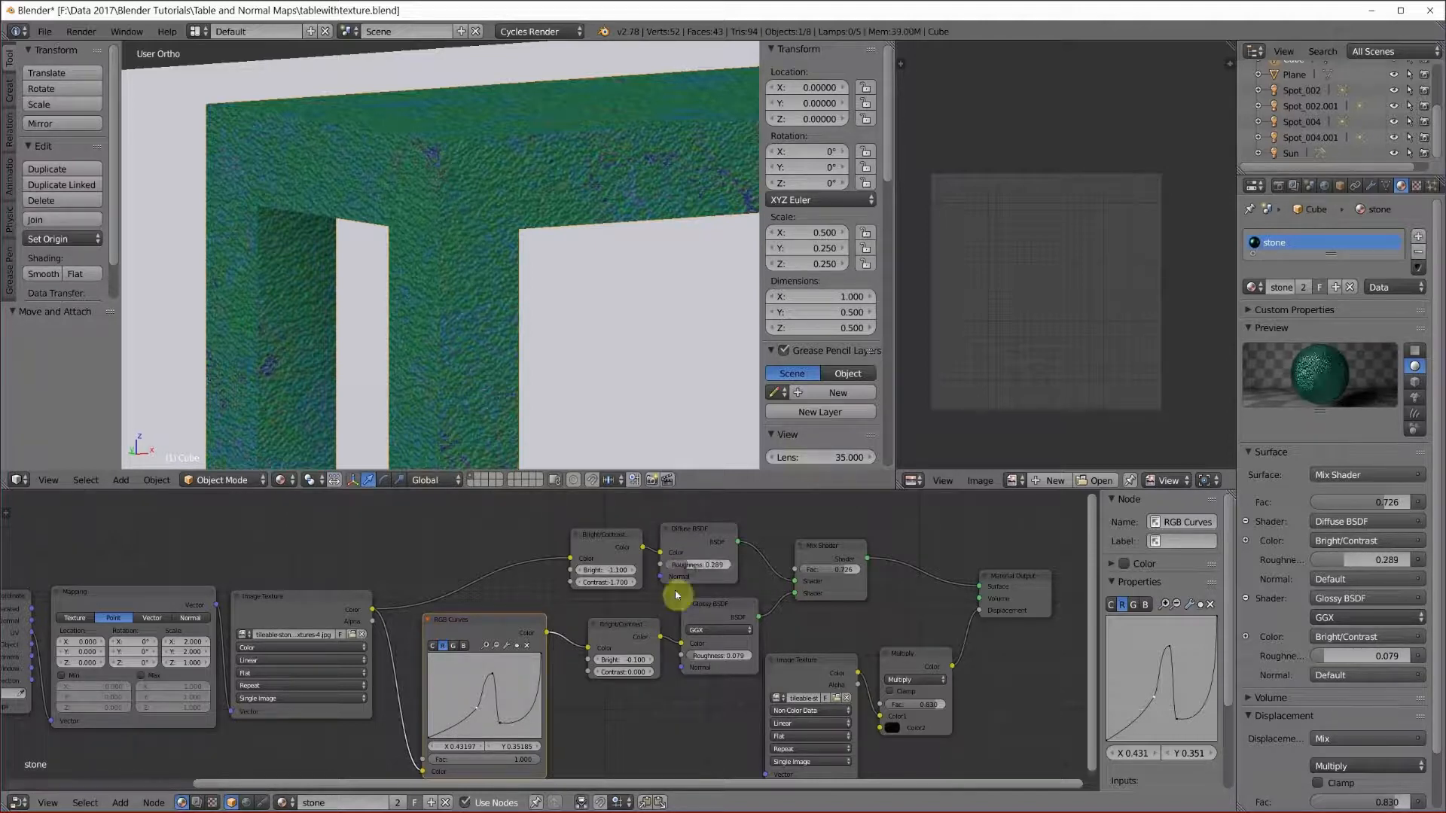
drag(634, 662, 647, 661)
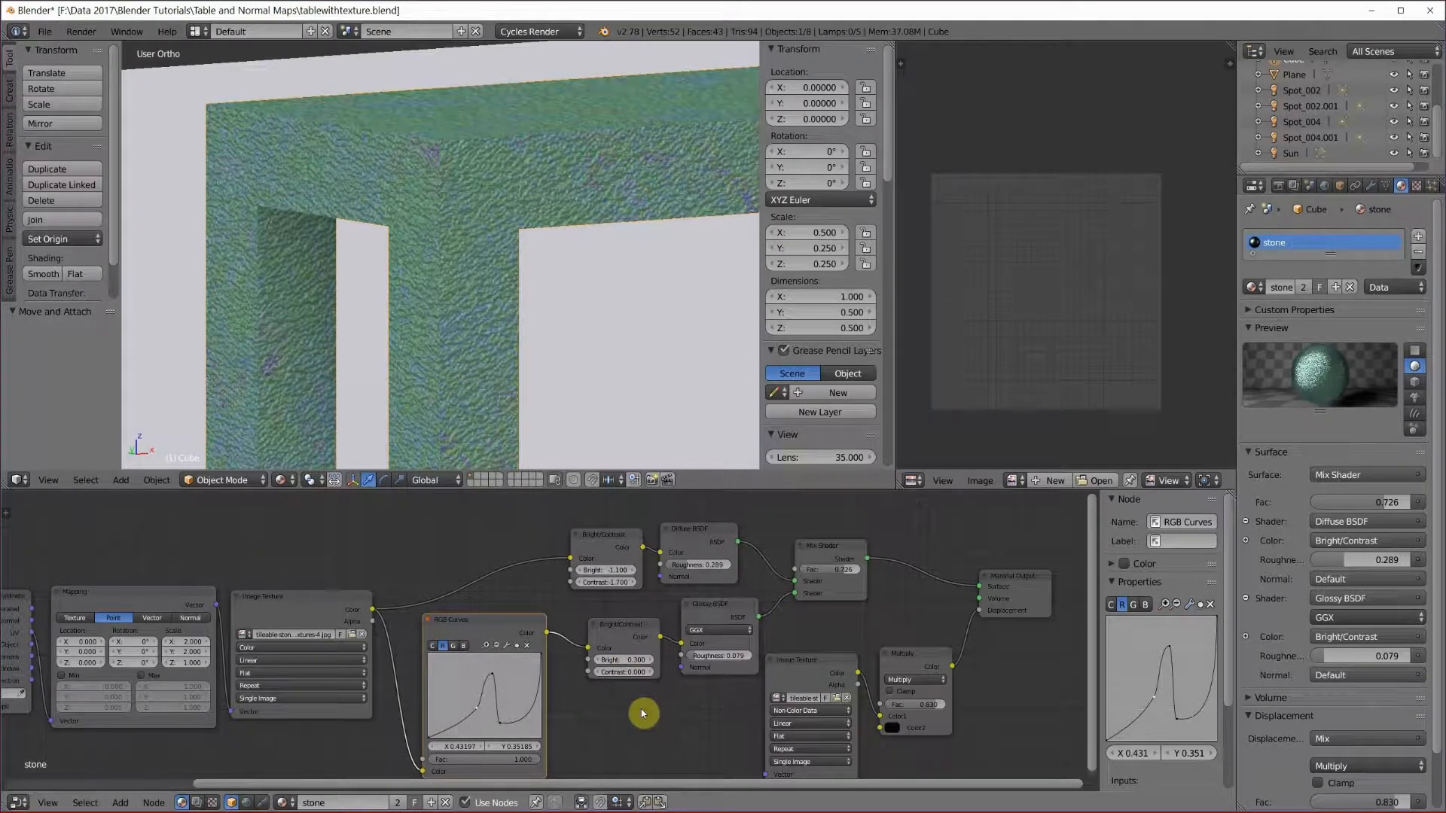